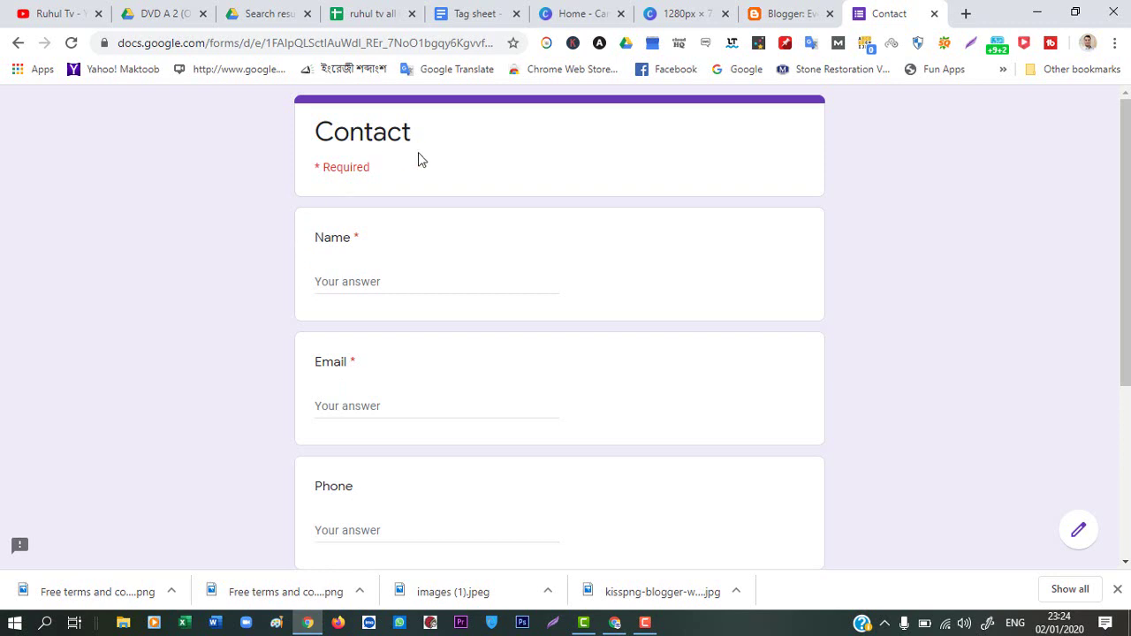
Bring the other Chrome window to the front
scroll(431, 173, down, 2)
scroll(431, 188, up, 2)
scroll(480, 371, down, 3)
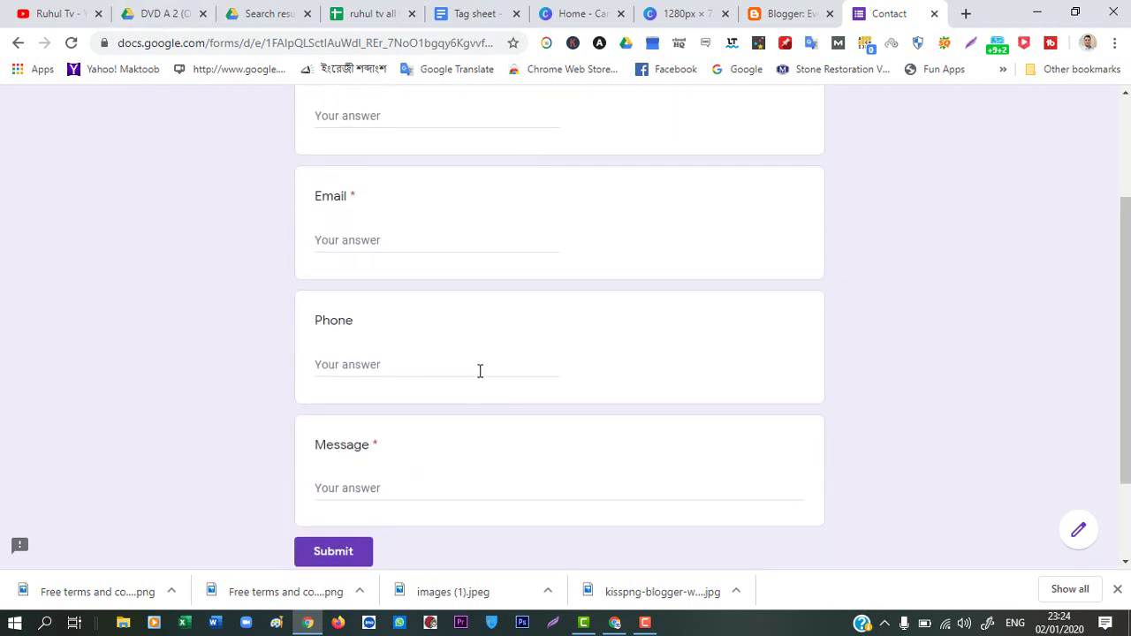
scroll(442, 402, up, 3)
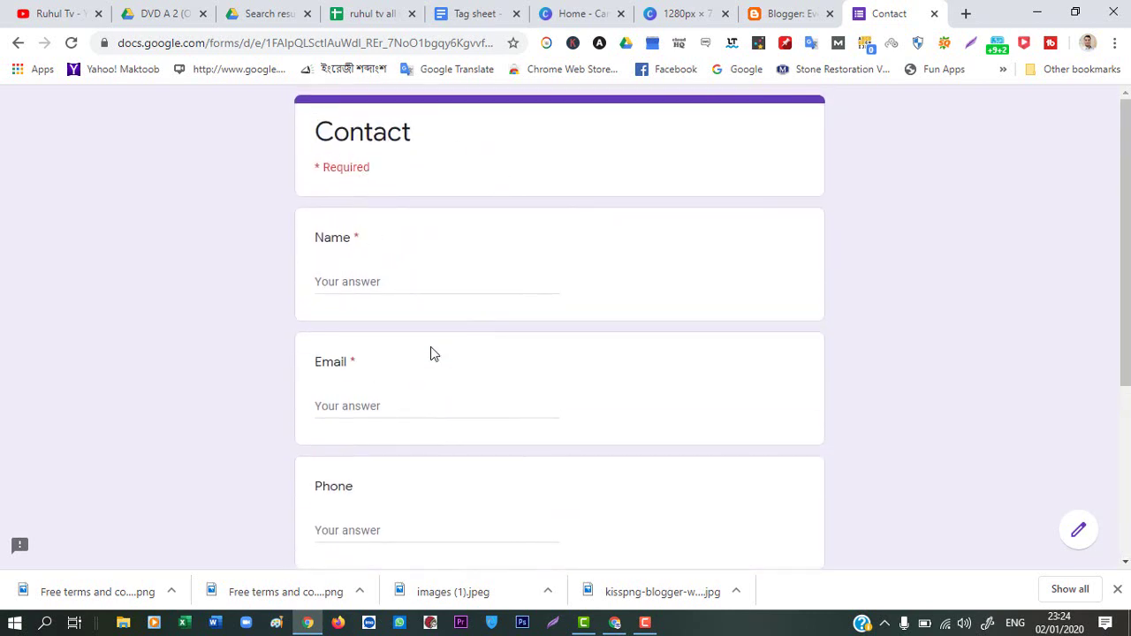
scroll(443, 468, down, 2)
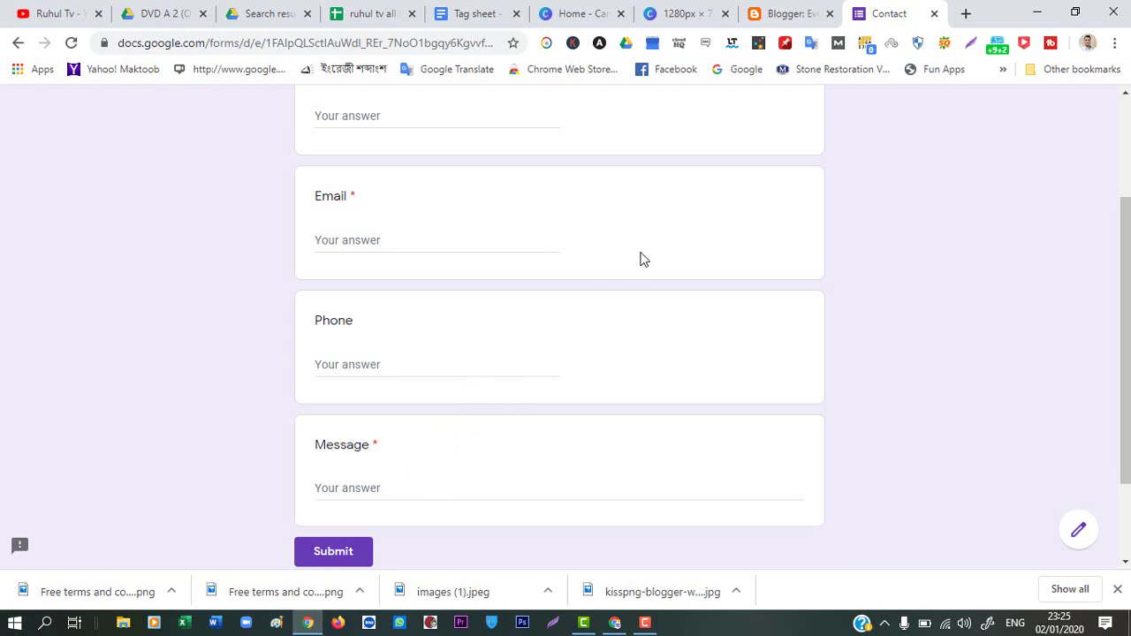
scroll(581, 374, up, 2)
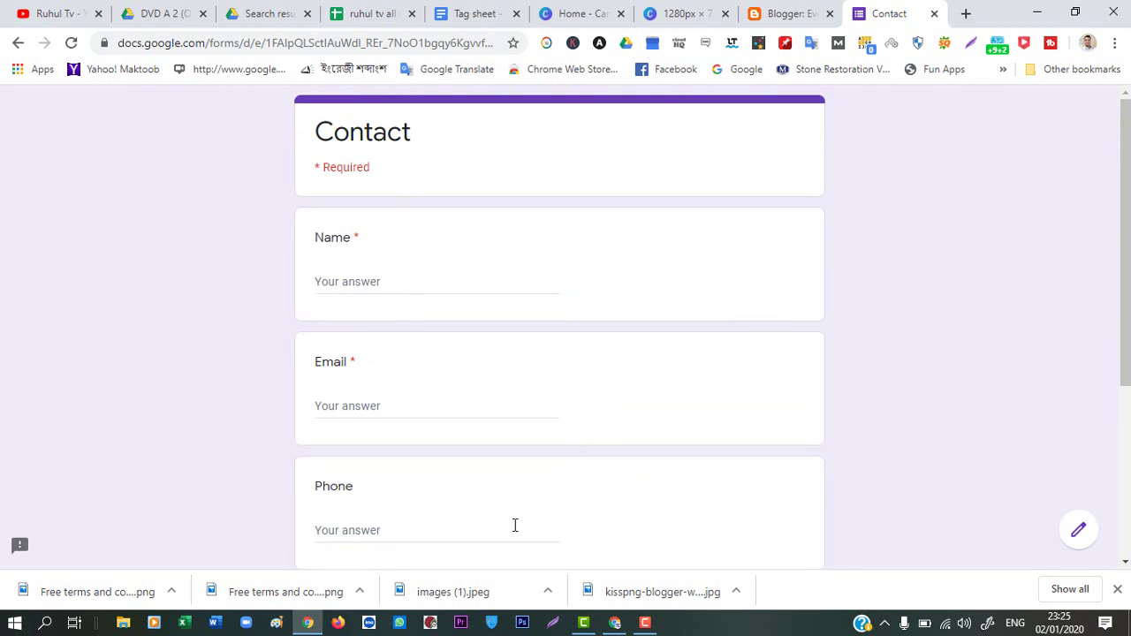
click(616, 624)
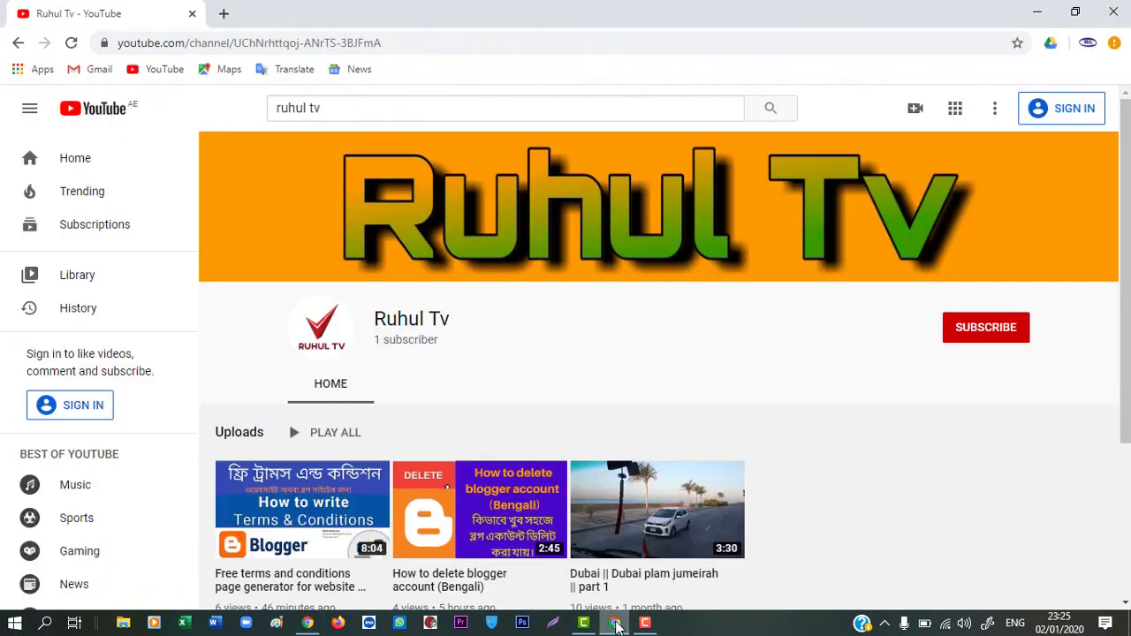
click(223, 16)
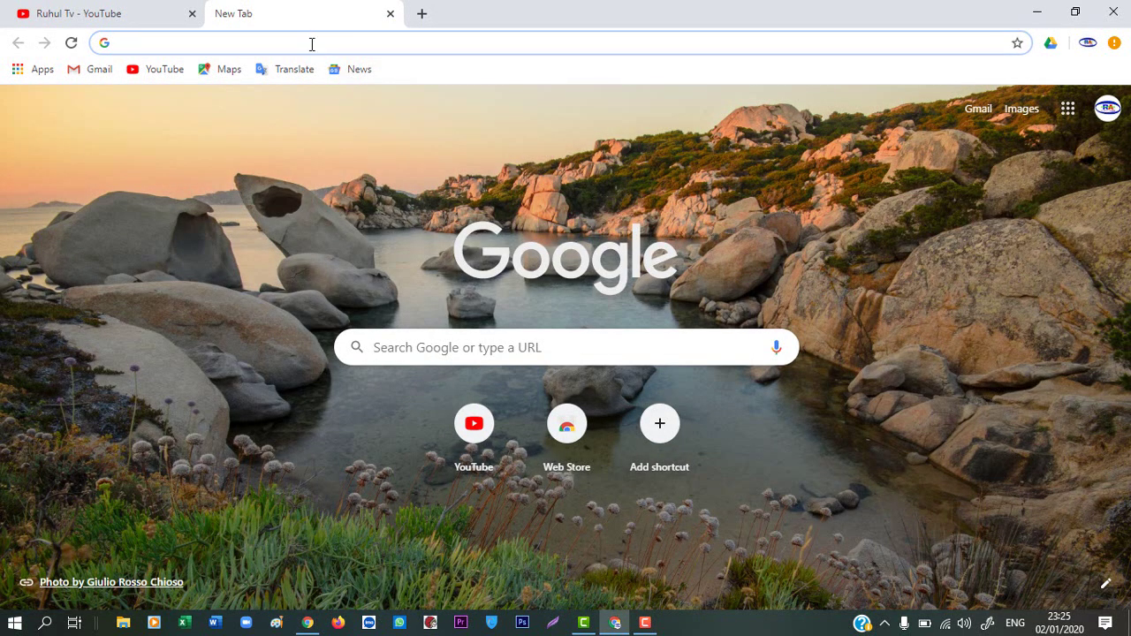
text(www)
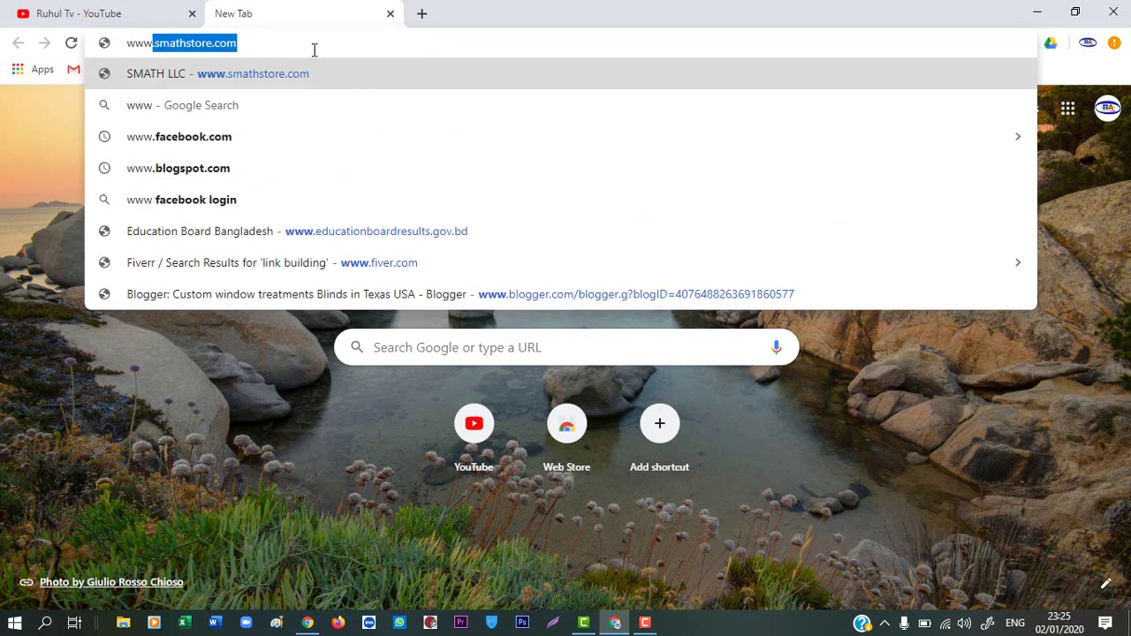
text(.b)
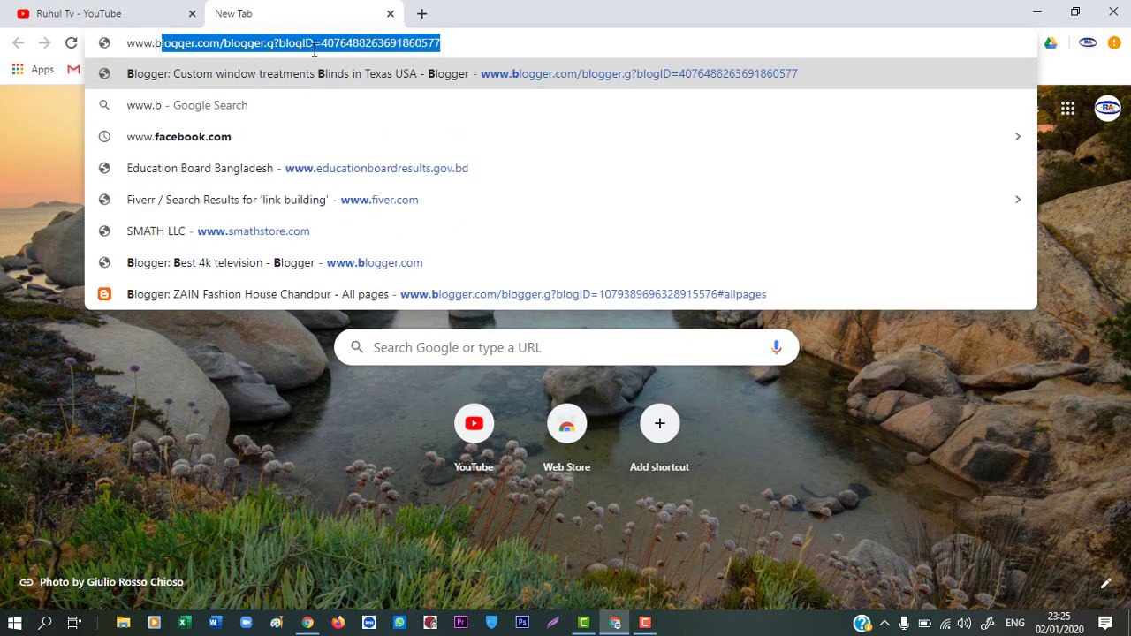
text(logger)
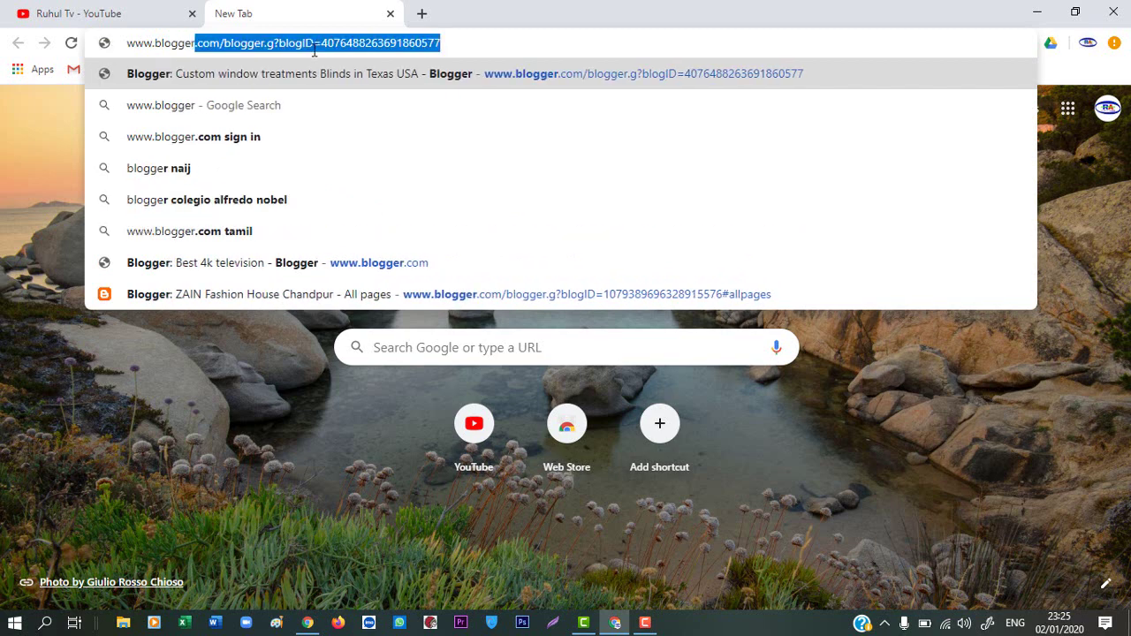
key(Delete)
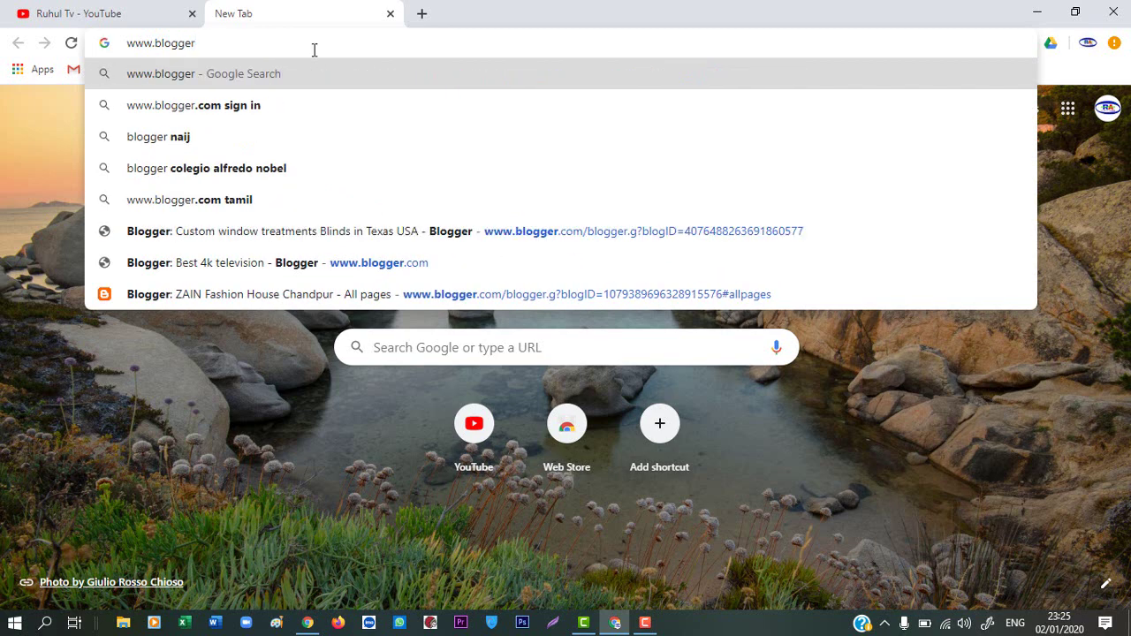
text(.com)
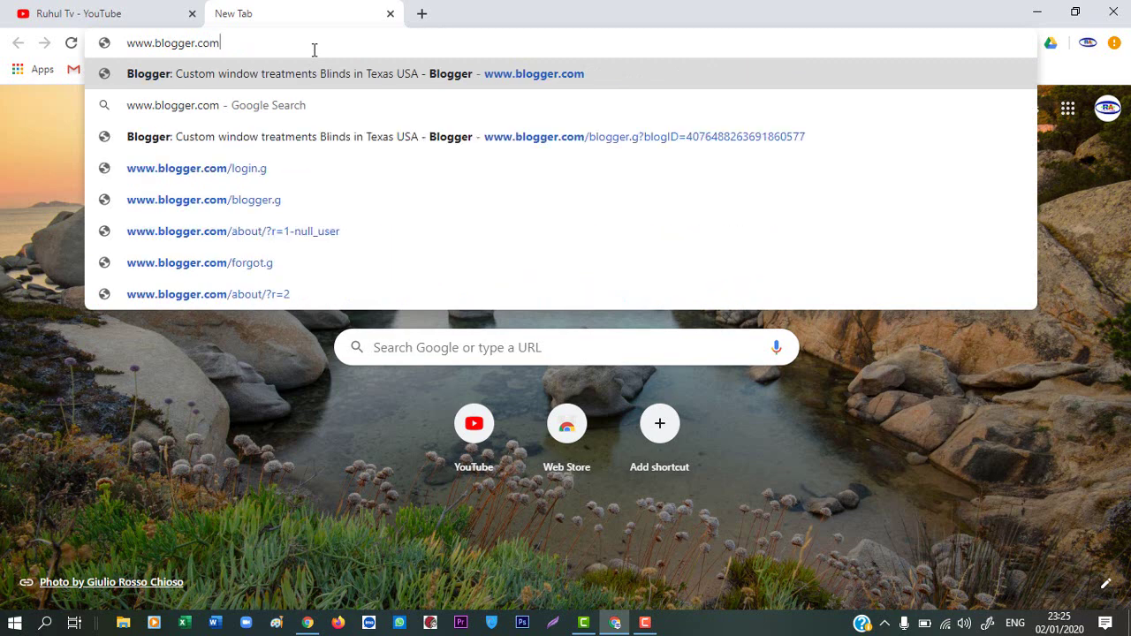
key(Return)
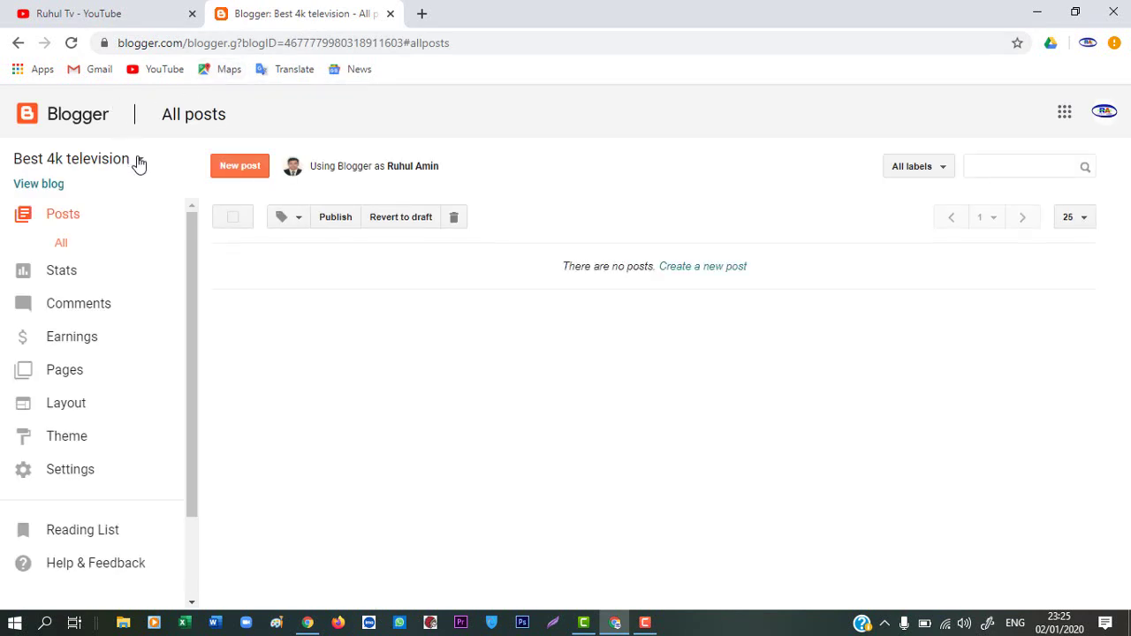
Switch to the ZAIN Fashion House Chandpur blog and view the live site in a new tab
click(138, 161)
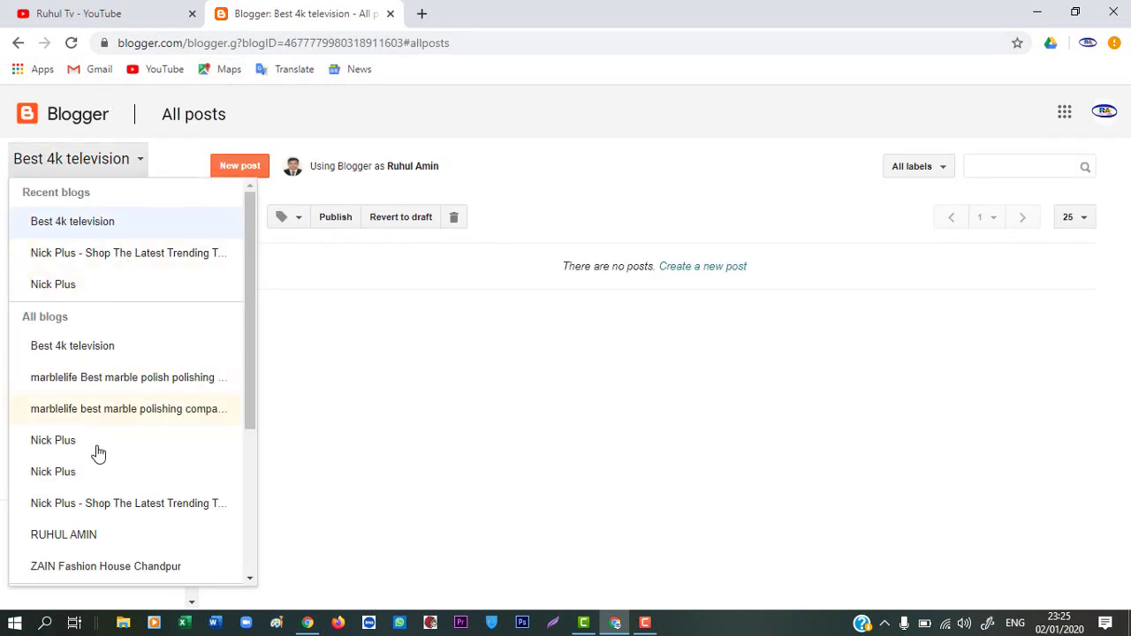
click(118, 575)
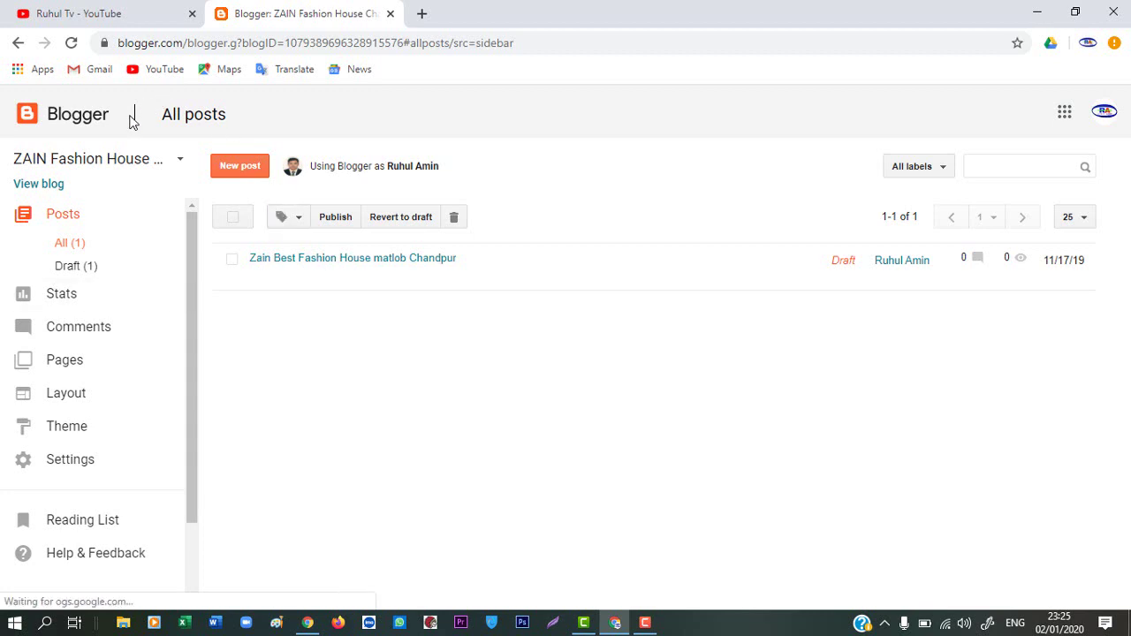
click(62, 187)
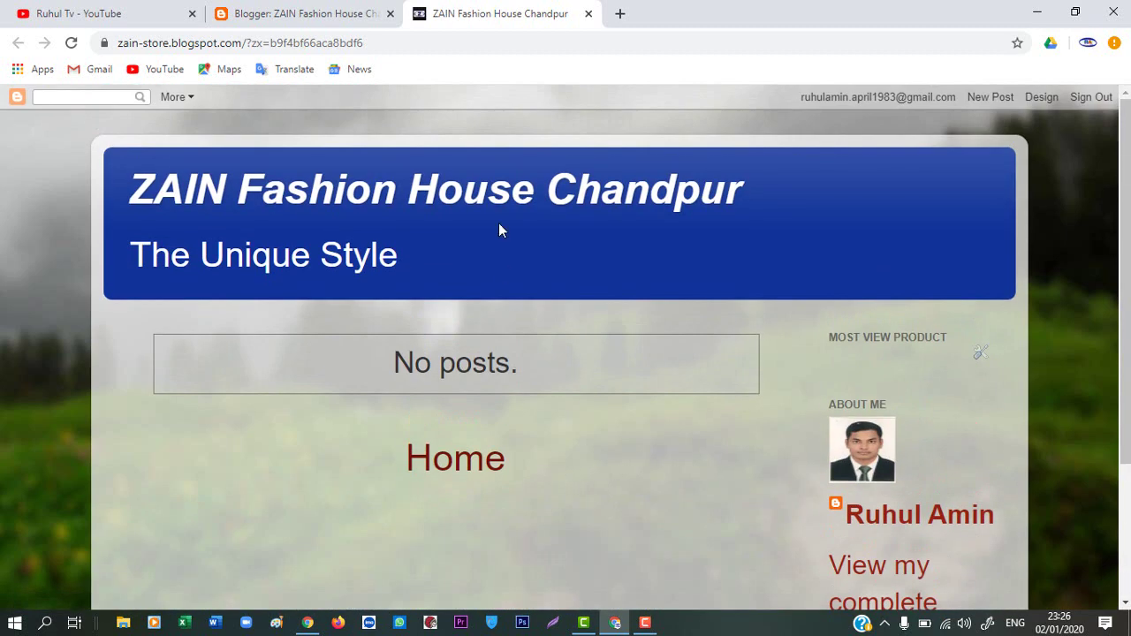
click(315, 13)
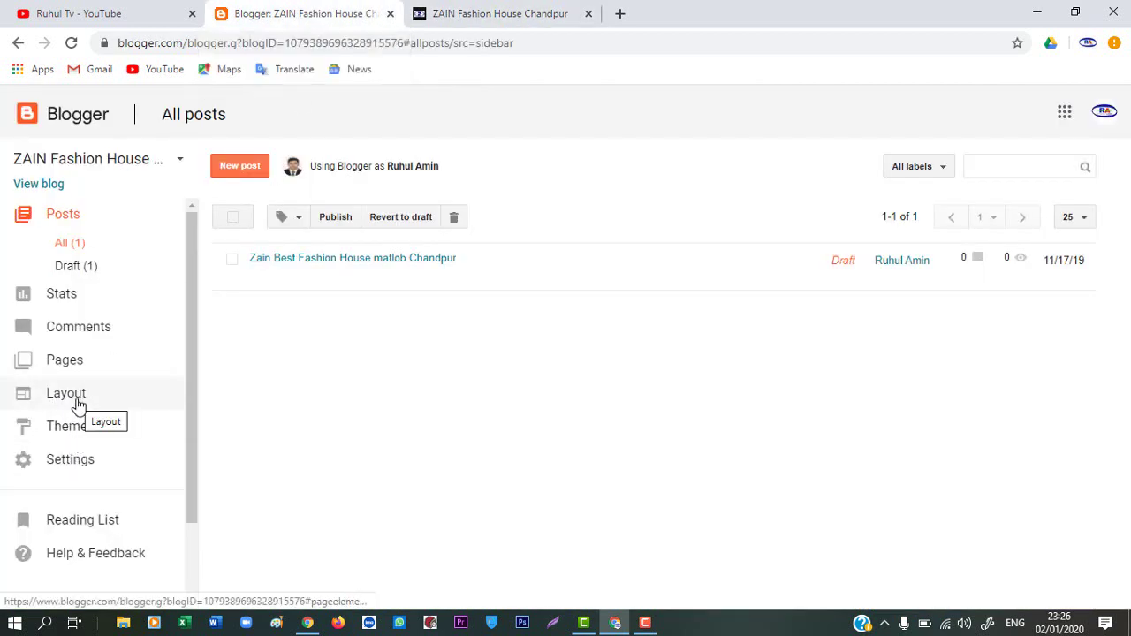
click(622, 14)
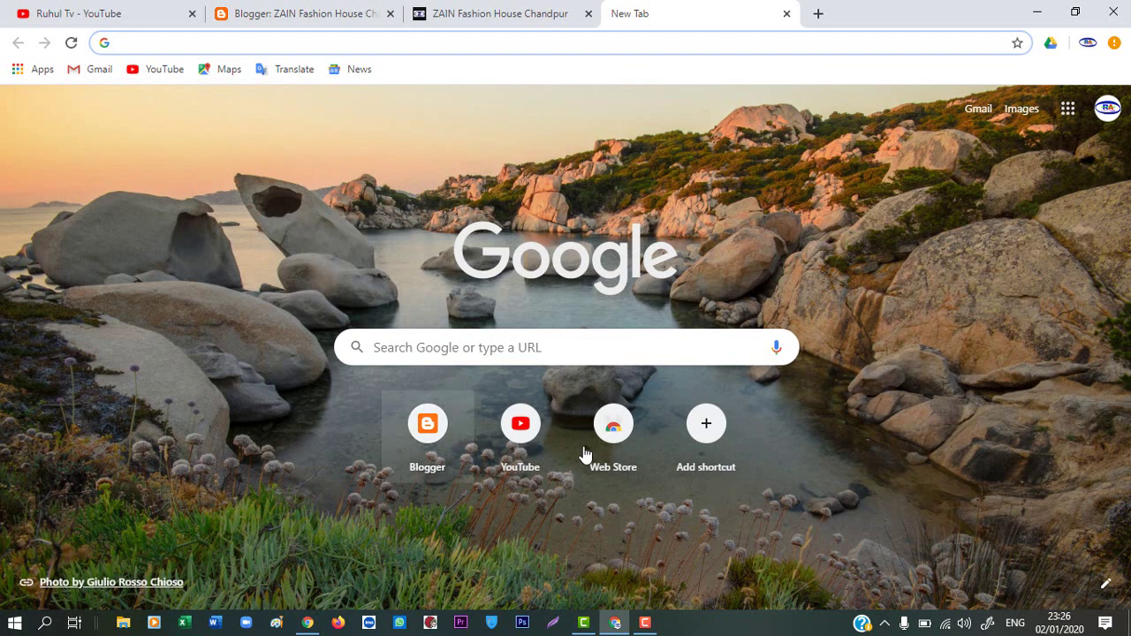
Search 'google drive login' and open the Google Drive sign-in result to reach My Drive
click(576, 335)
text(g)
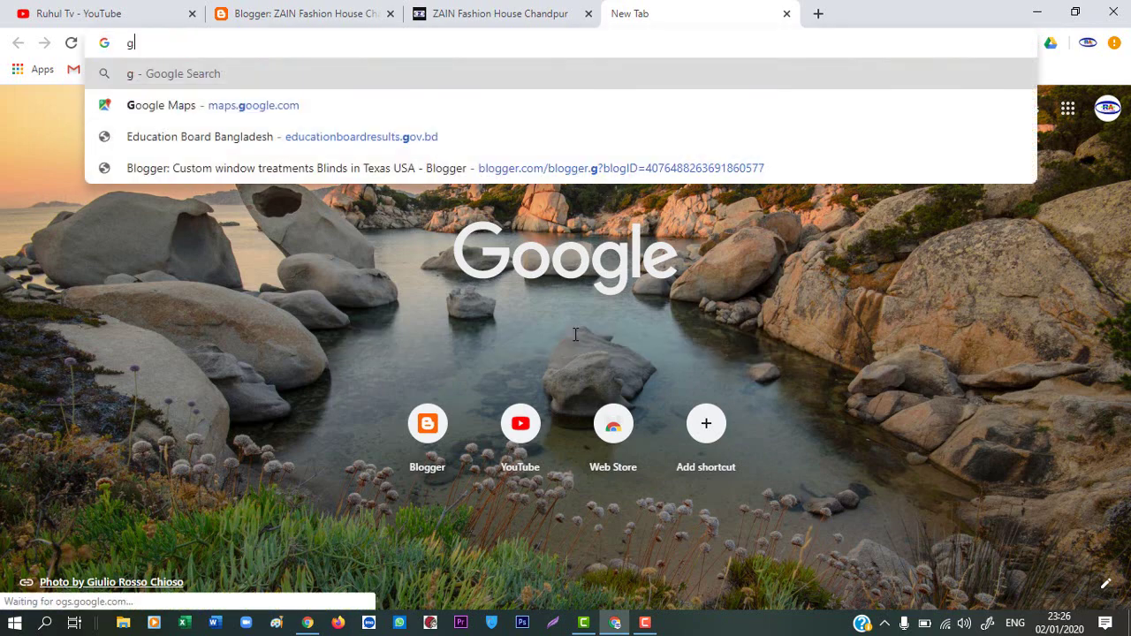
text(oogle )
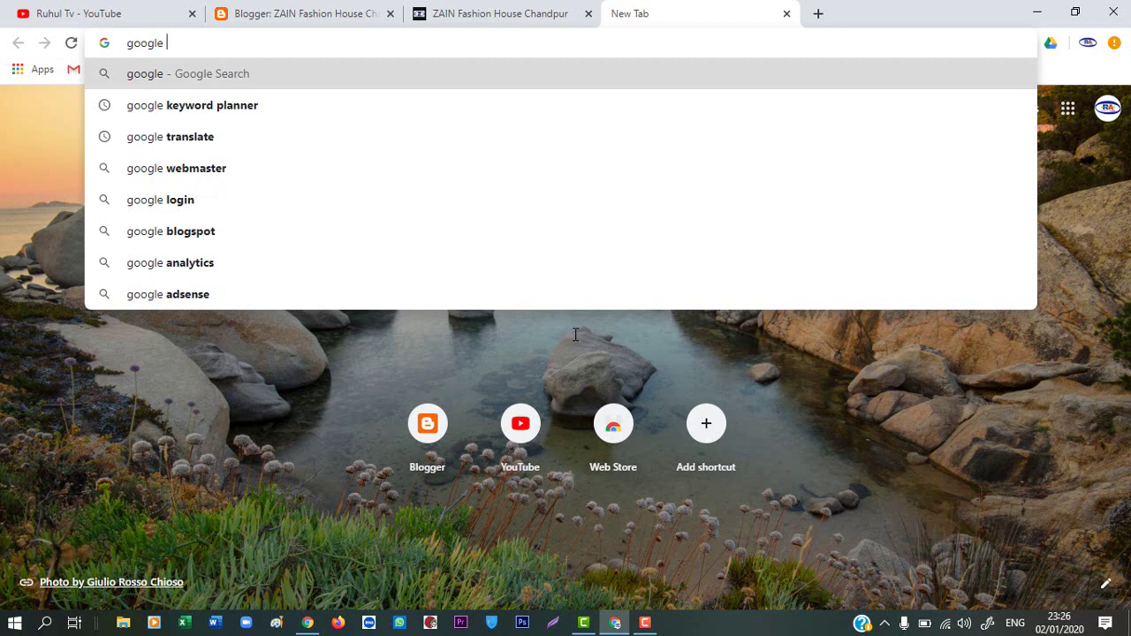
text(dr)
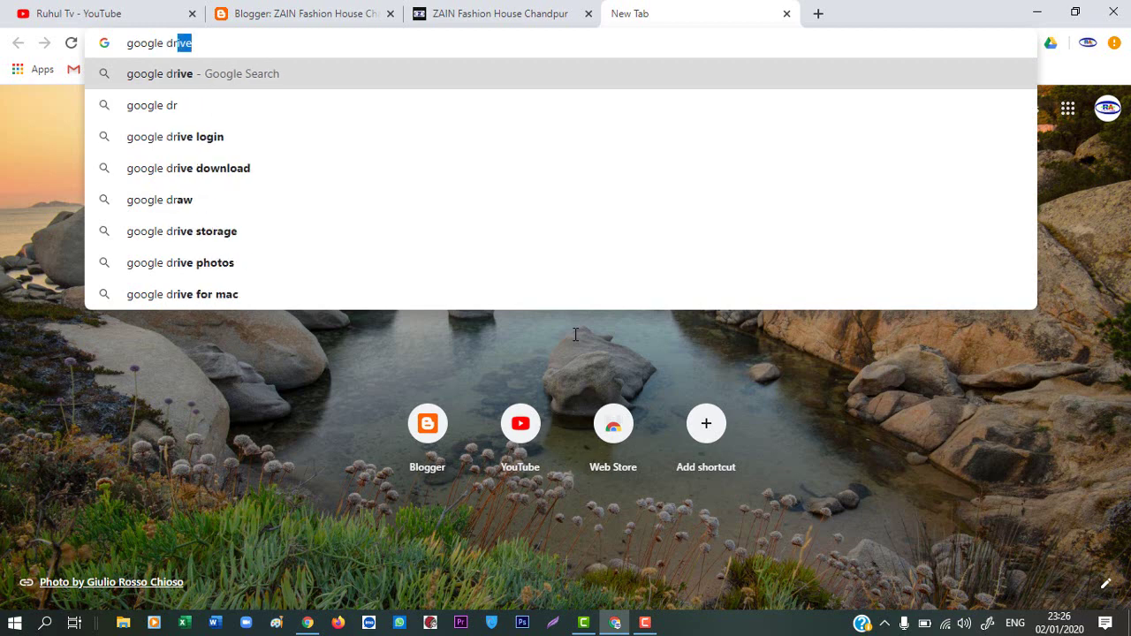
text(ive)
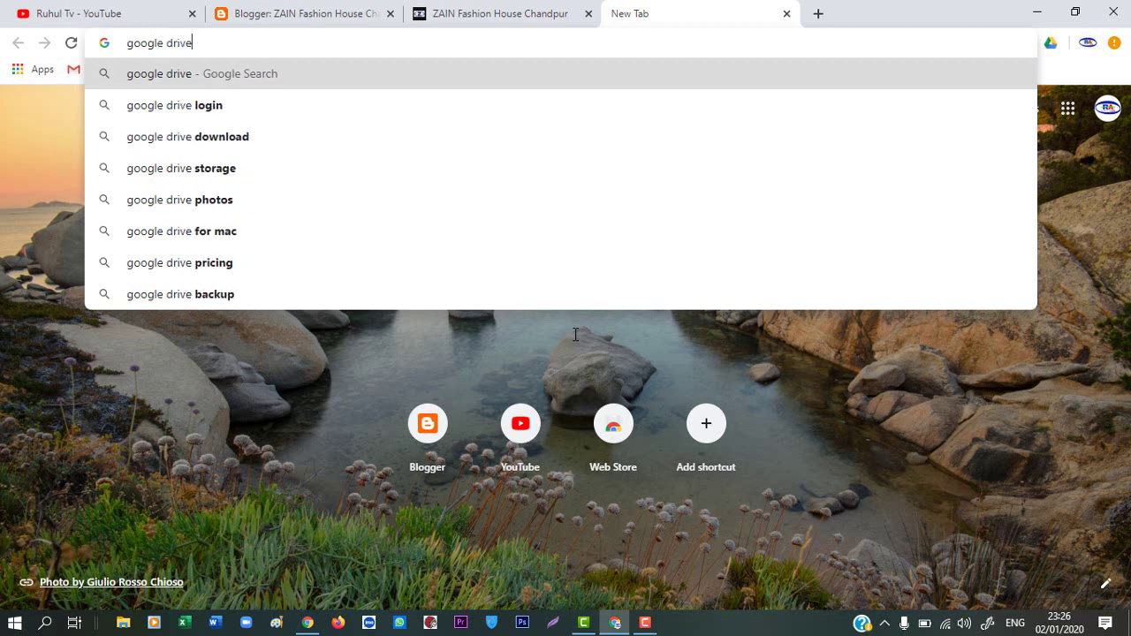
click(234, 113)
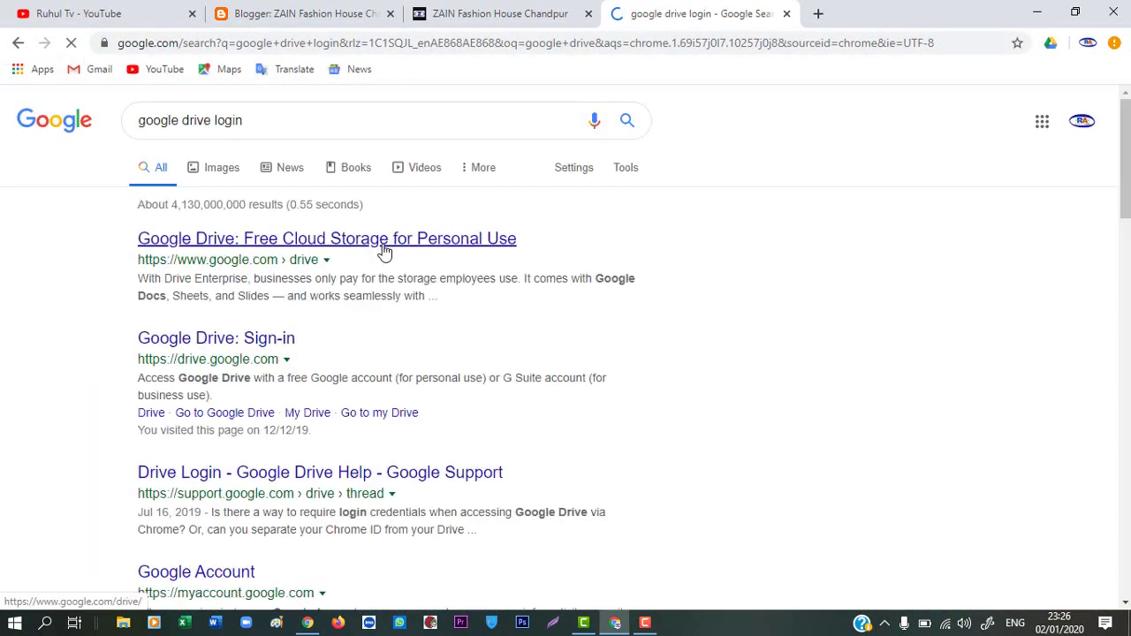
click(263, 347)
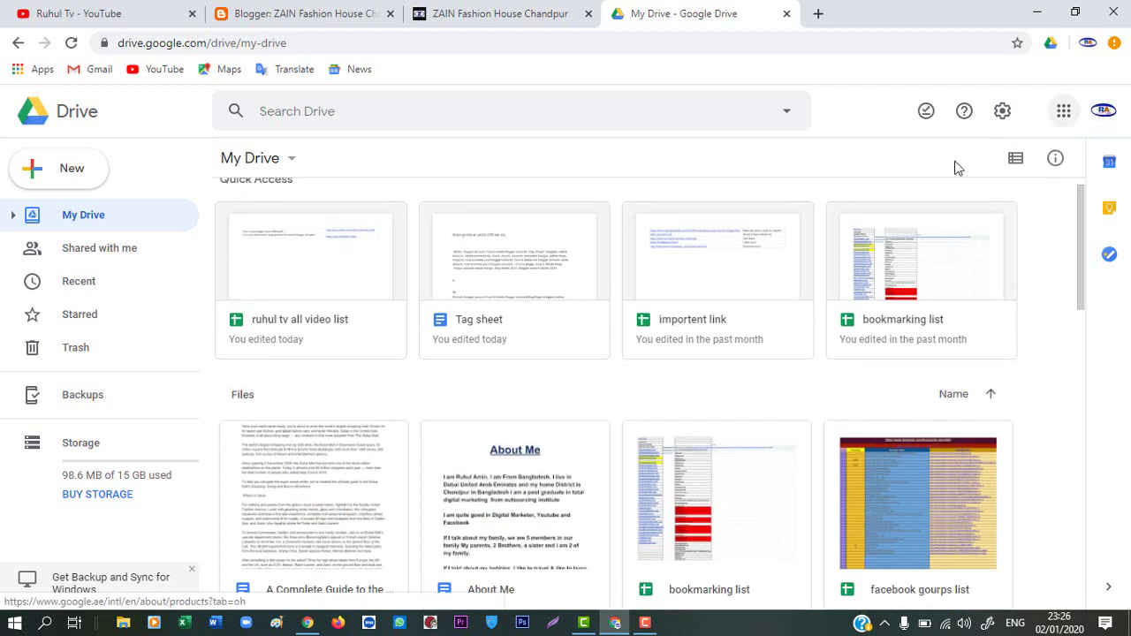
Create a Blank form from My Drive's More > Google Forms menu
click(291, 164)
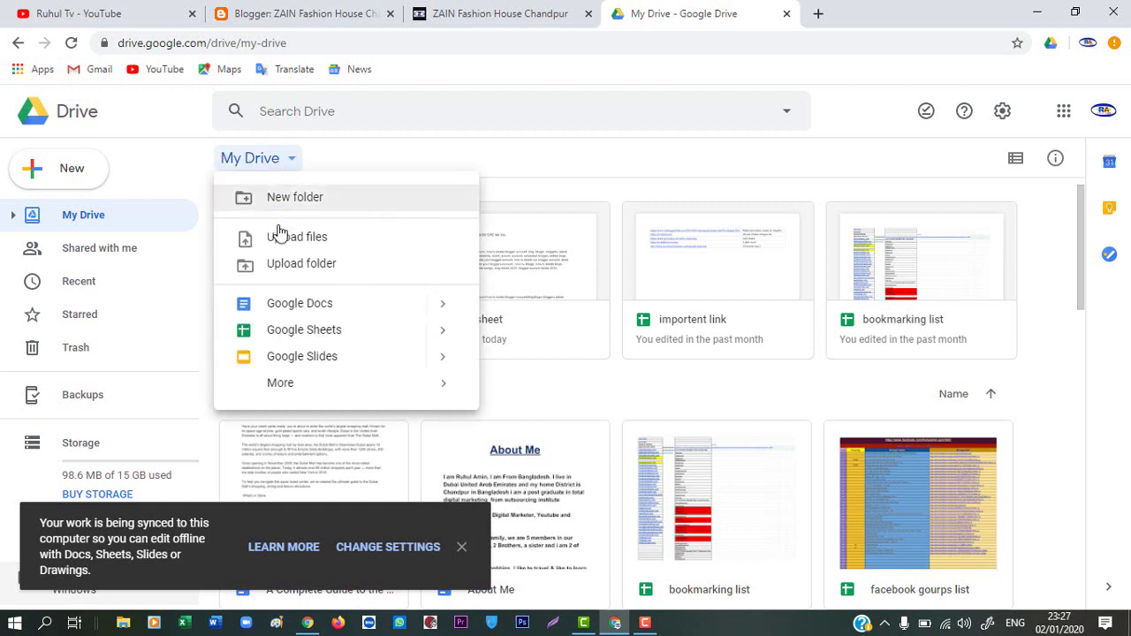
mouse_move(291, 389)
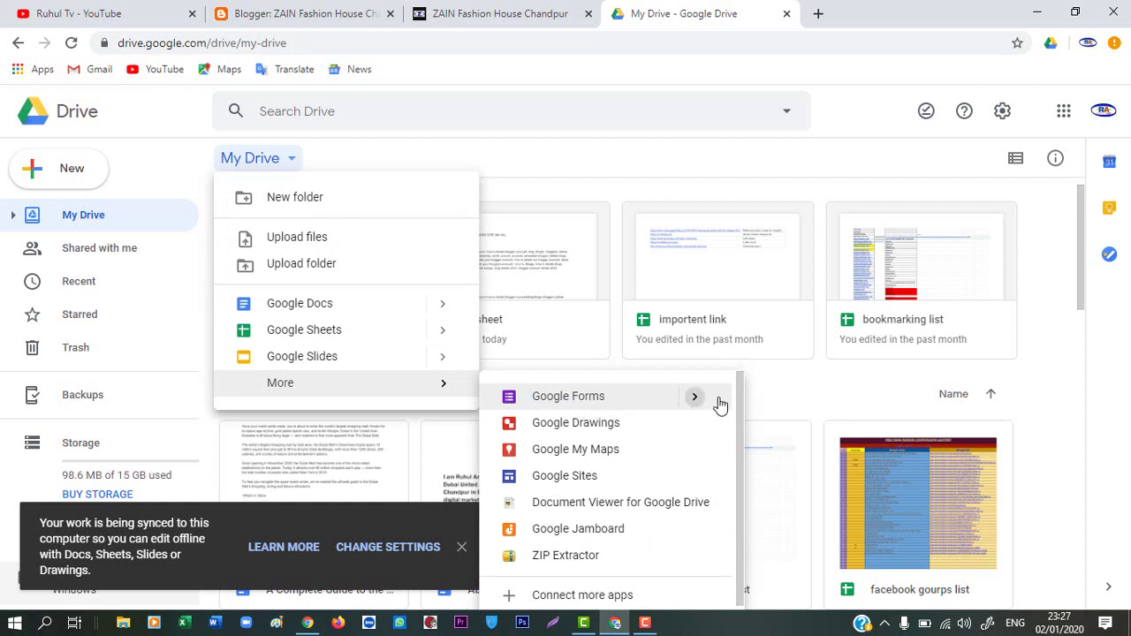
mouse_move(720, 404)
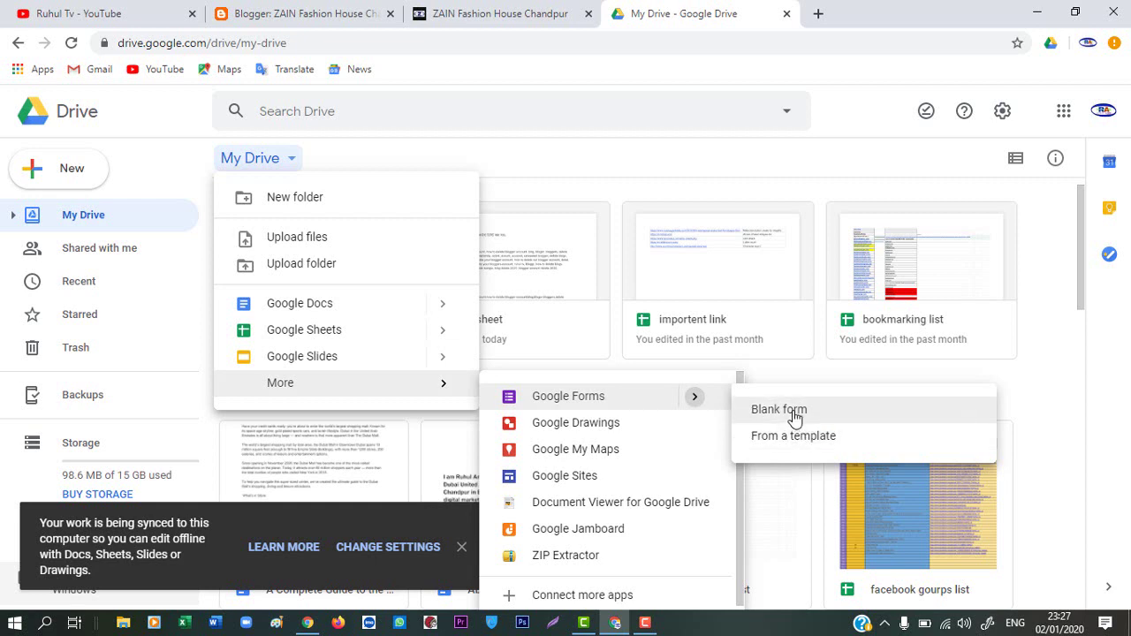
click(779, 410)
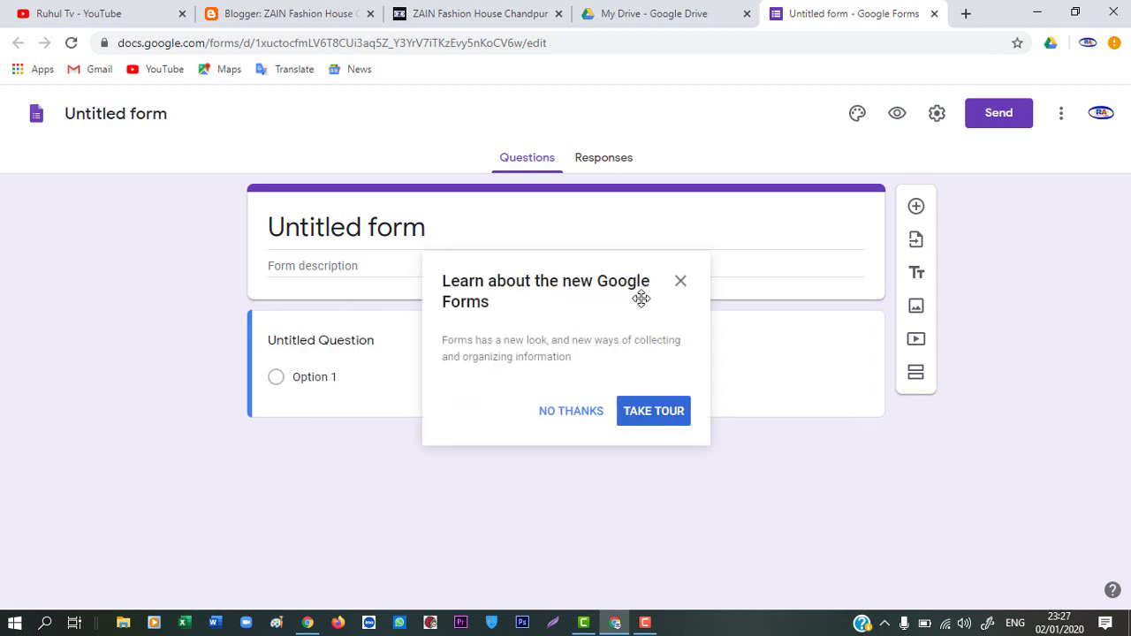
Replace 'Untitled form' with the title 'Contact' and select the first question card
click(583, 415)
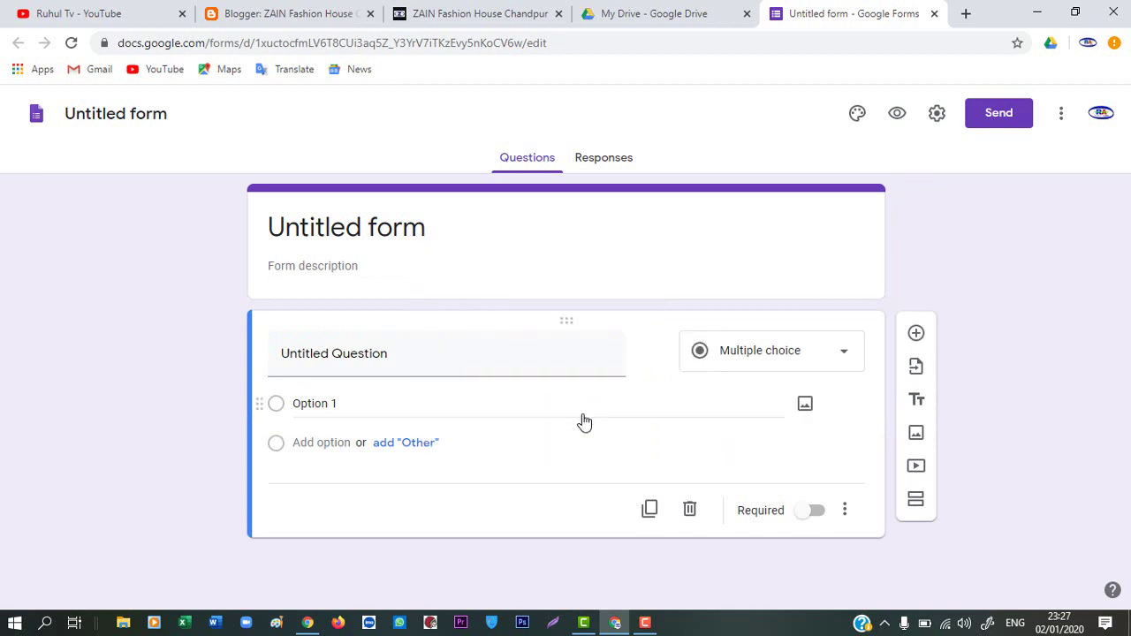
click(351, 231)
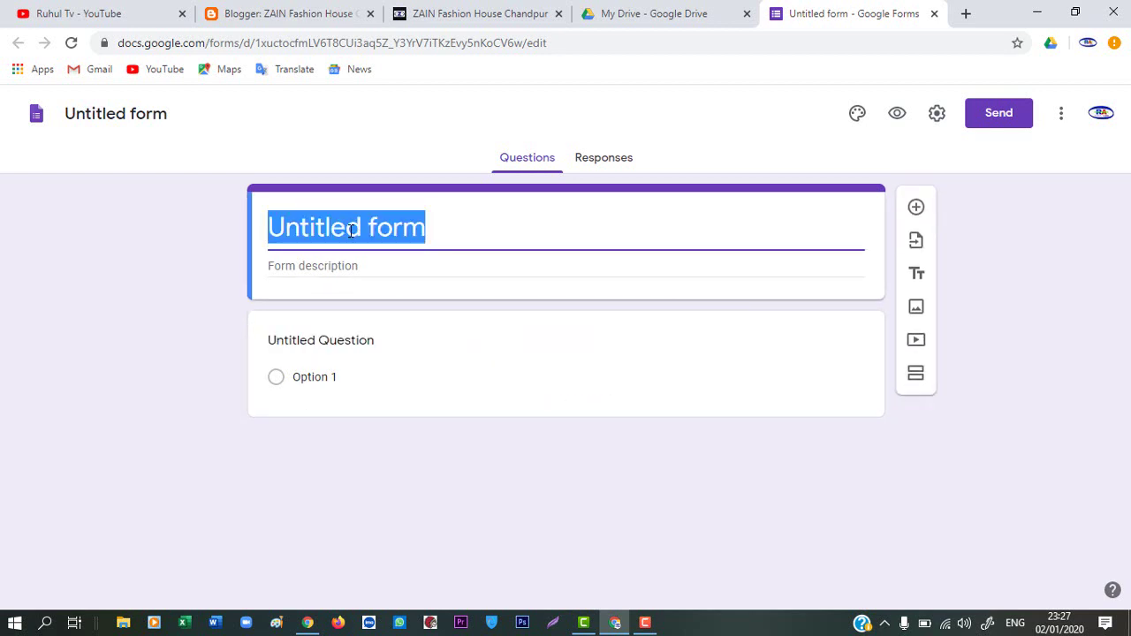
key(BackSpace)
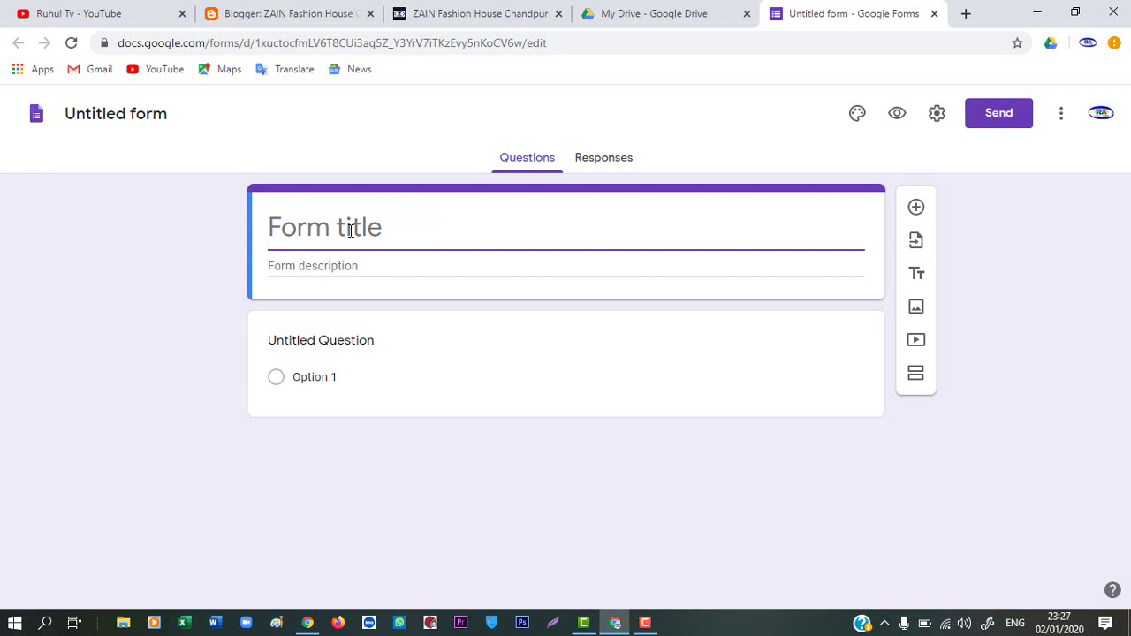
text(C)
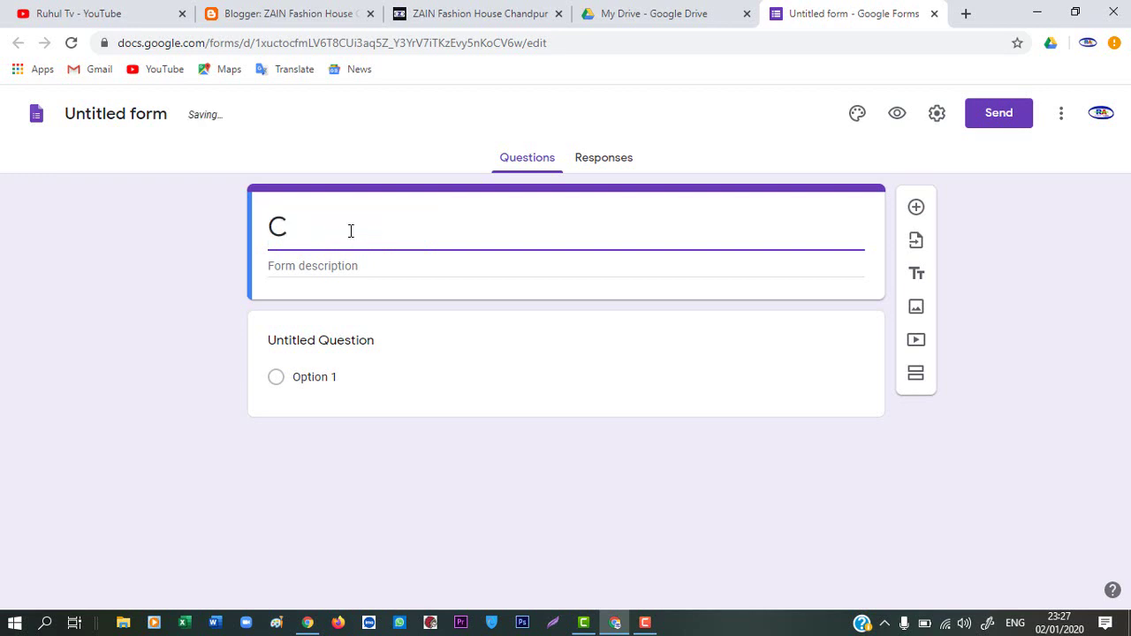
text(ontact)
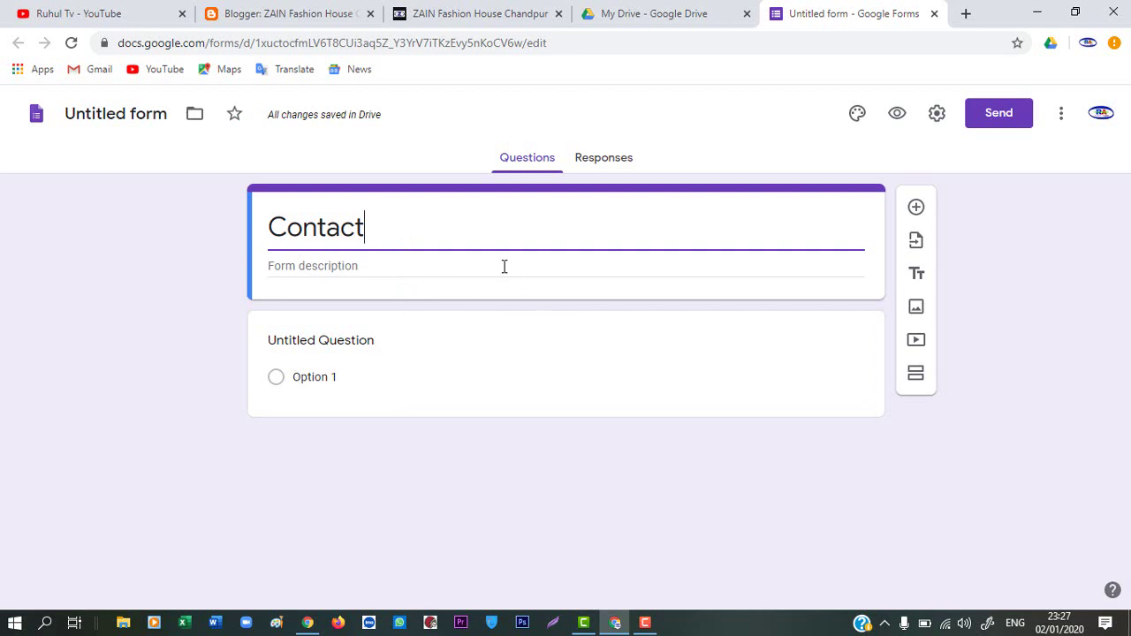
triple_click(477, 339)
click(412, 343)
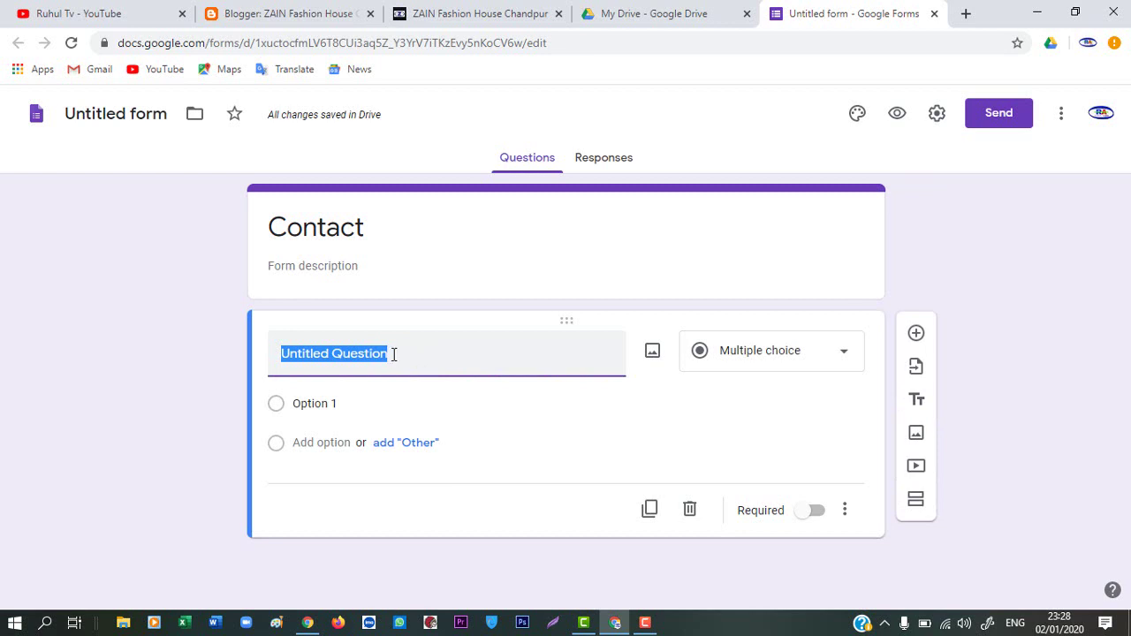
Name the saved form Contact and make the first question a required 'Name' field
click(394, 354)
click(153, 121)
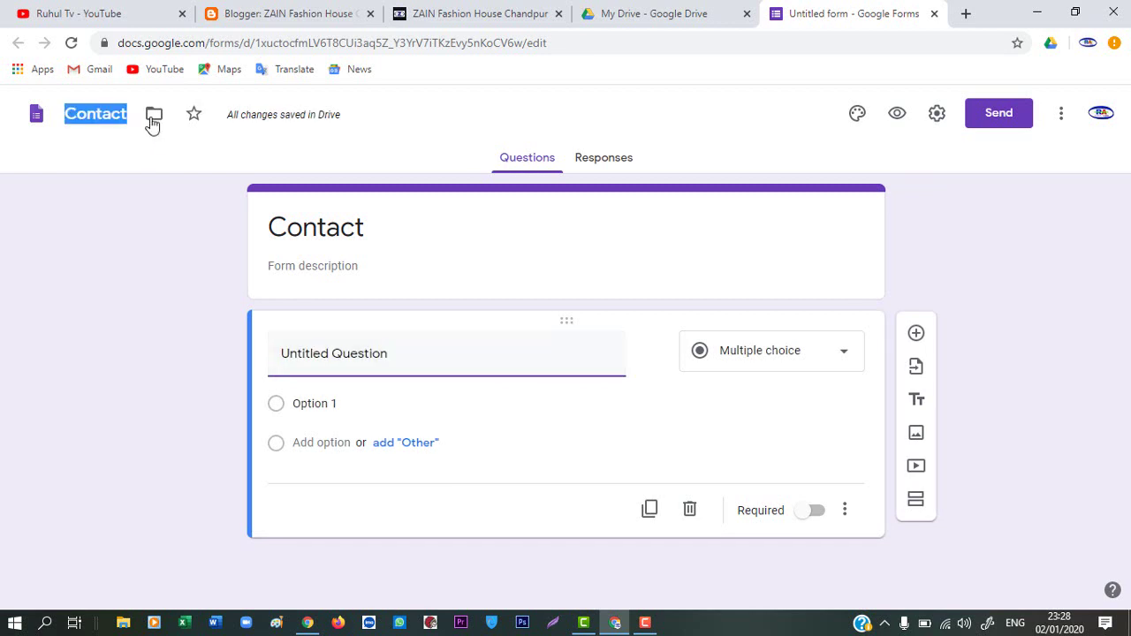
click(393, 349)
key(BackSpace)
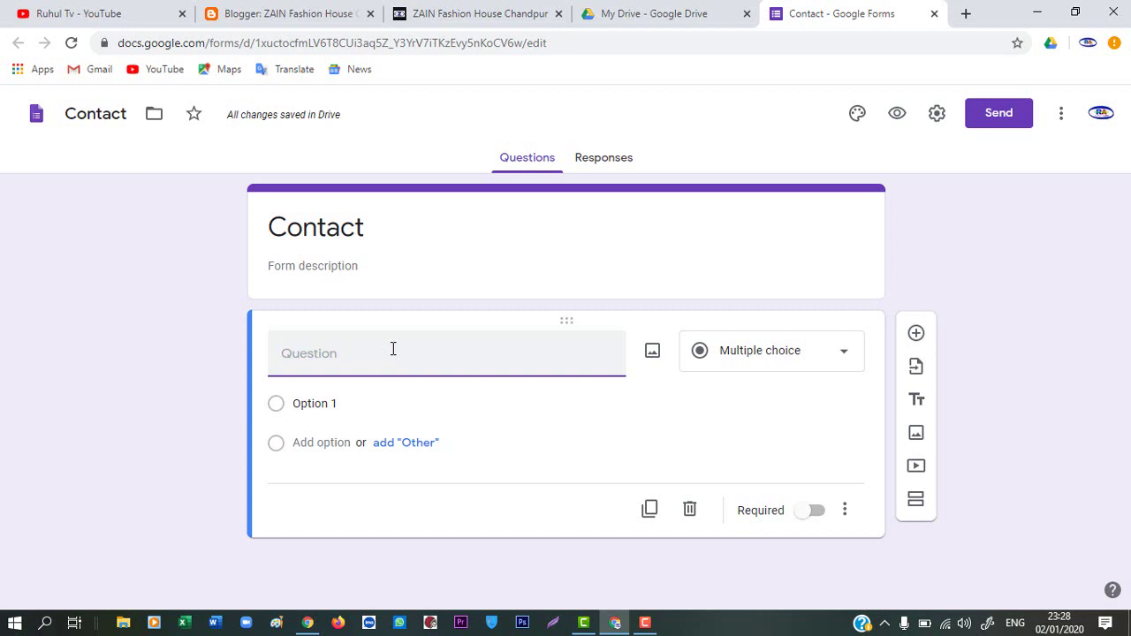
text(Na)
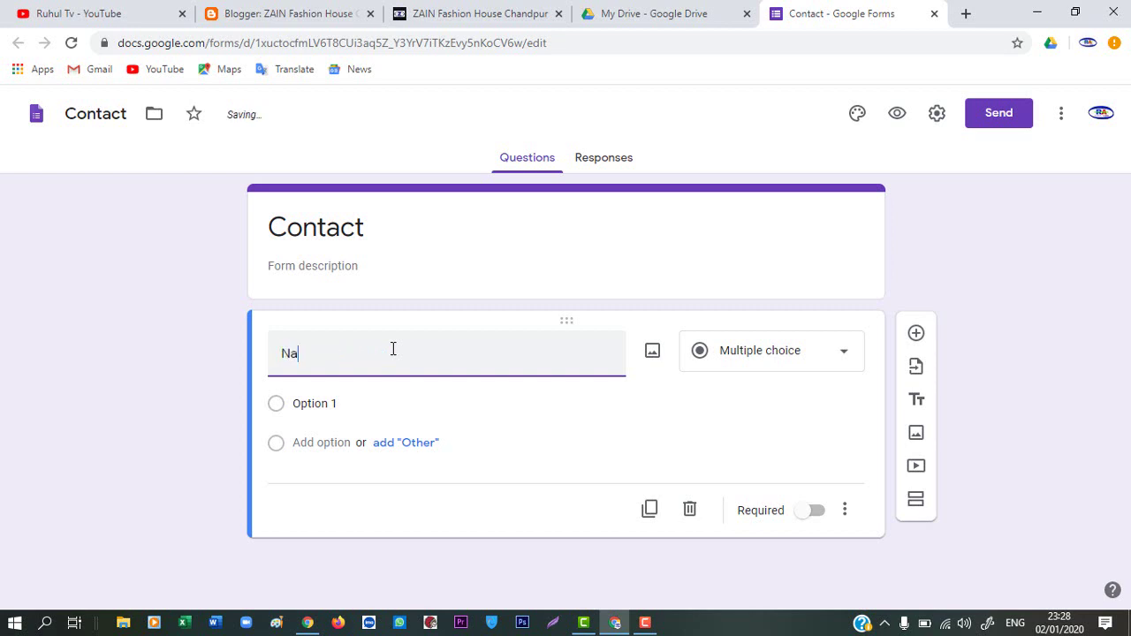
text(me)
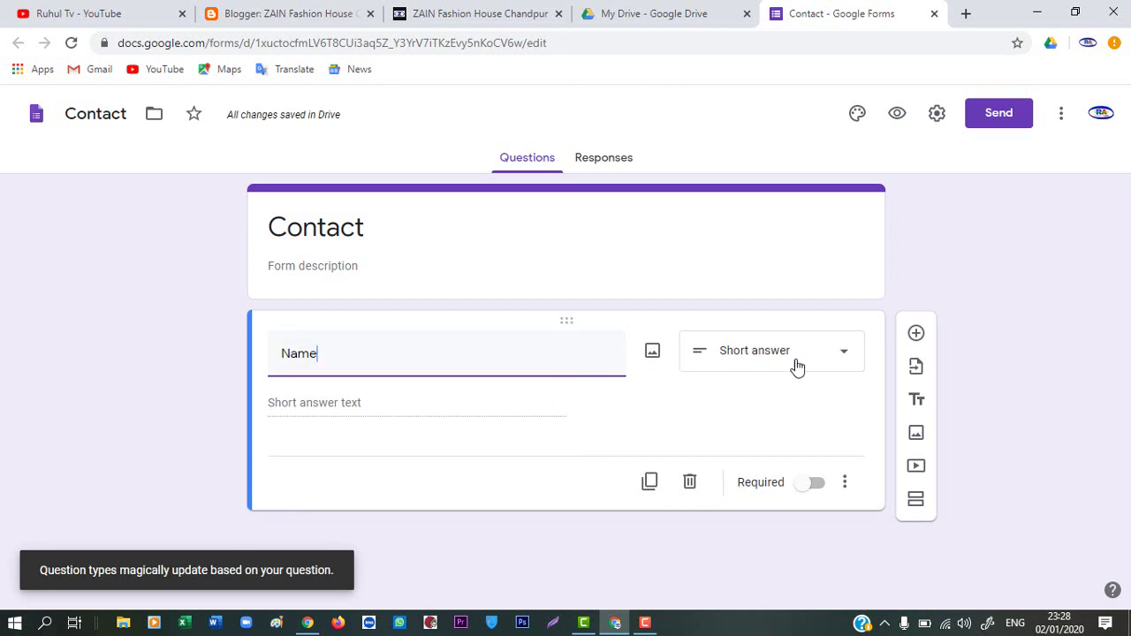
click(809, 491)
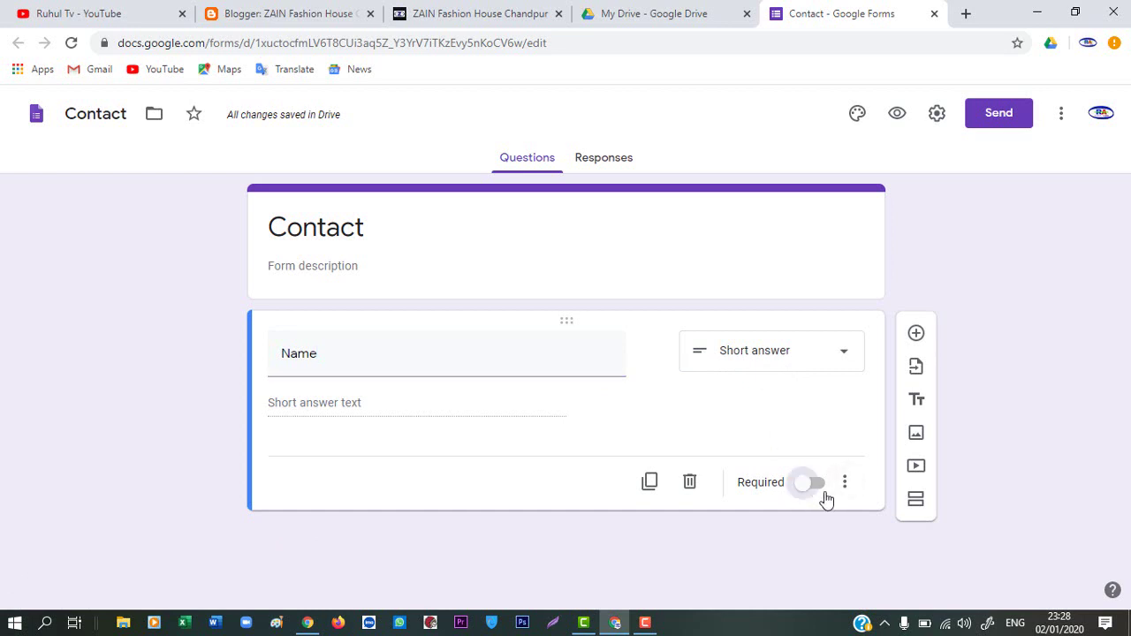
Add a required 'Email' question below Name
click(917, 335)
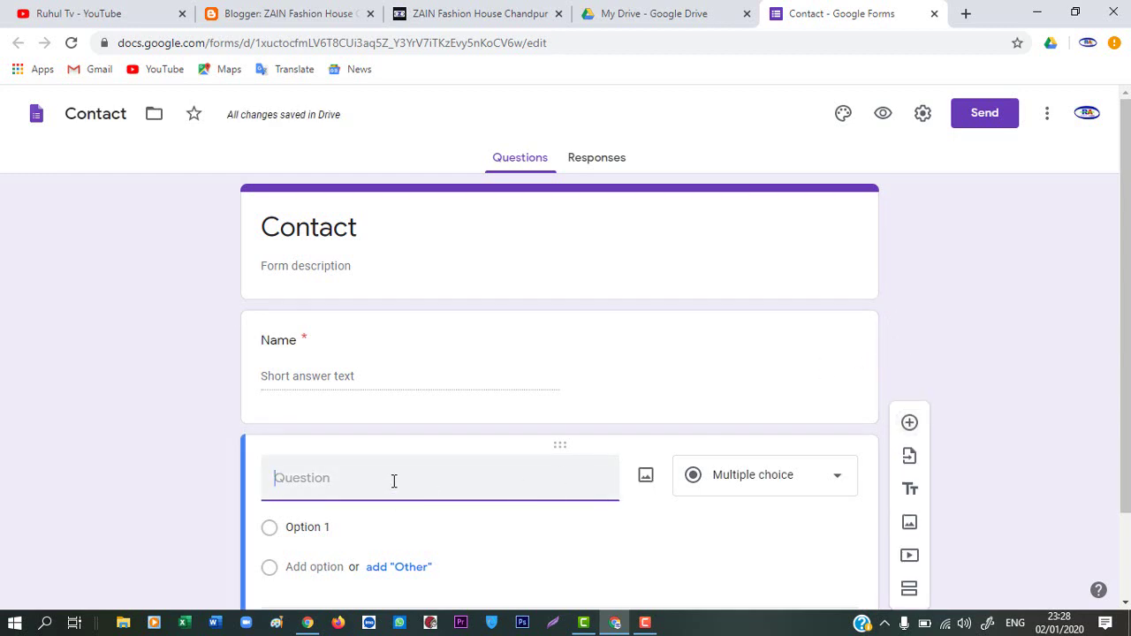
text(E)
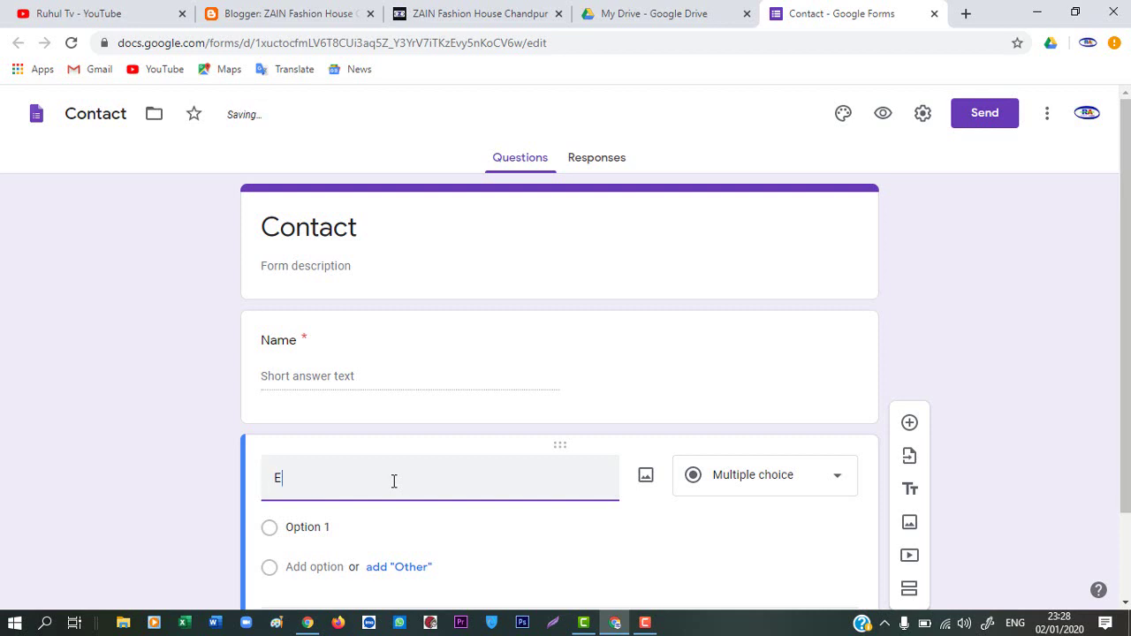
text(mail)
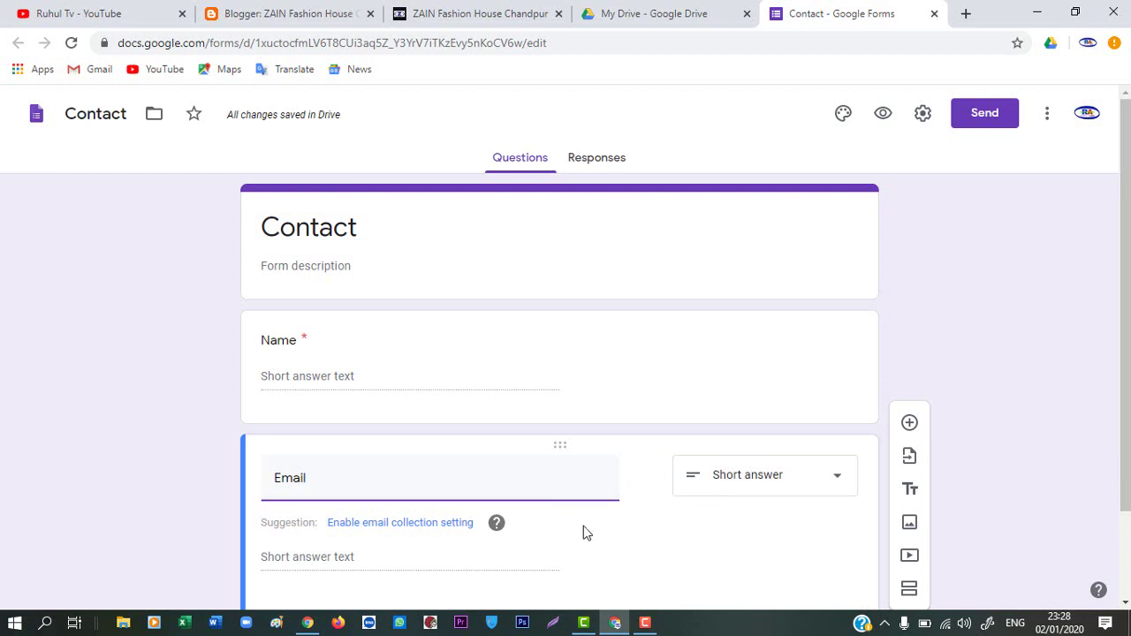
scroll(742, 493, down, 1)
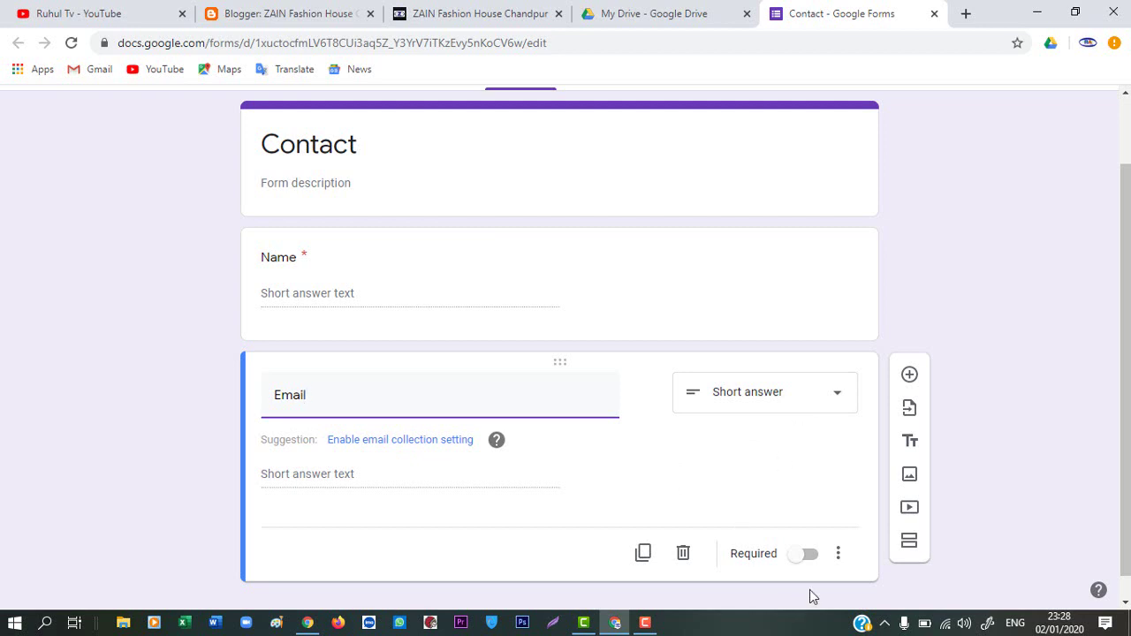
click(807, 566)
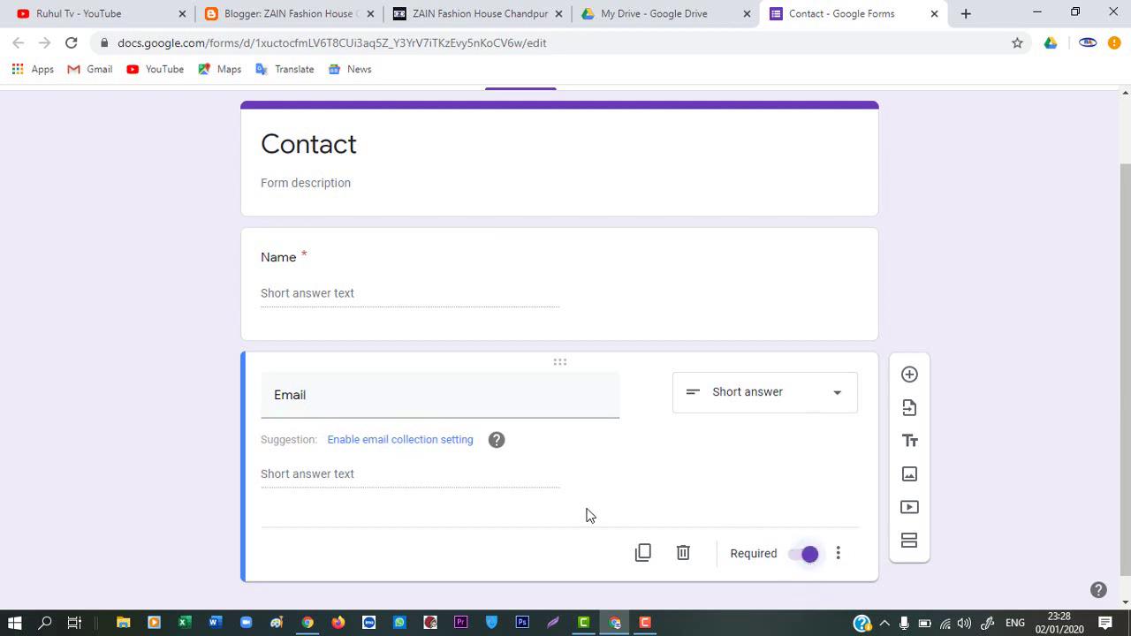
Add a 'Phone' question, followed by a new blank question
click(910, 375)
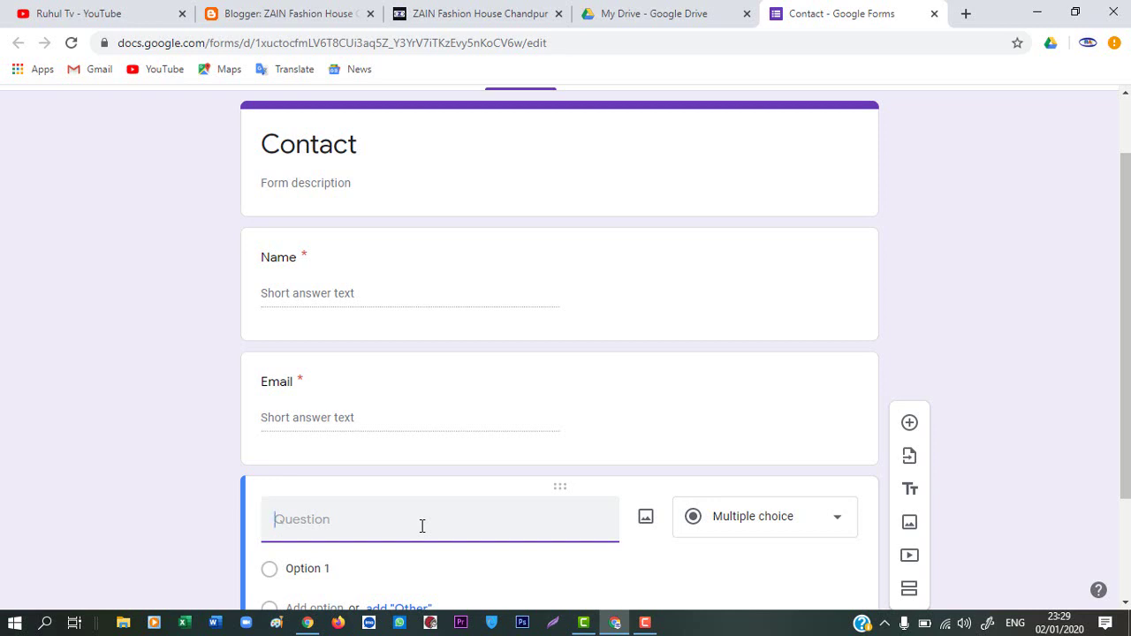
text(Phone)
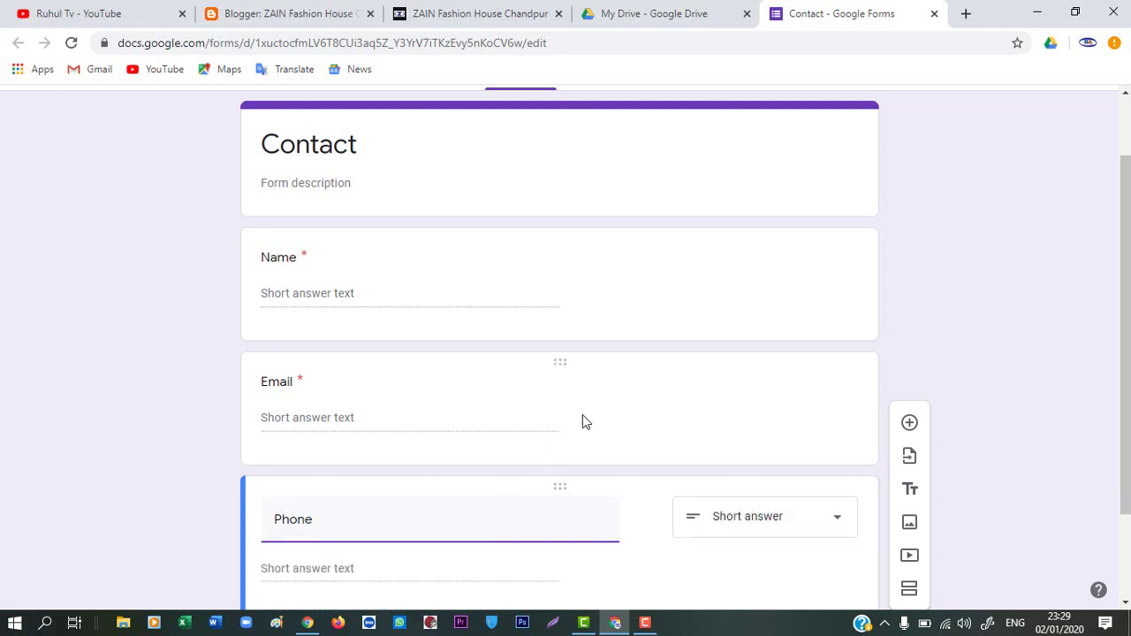
scroll(619, 462, down, 1)
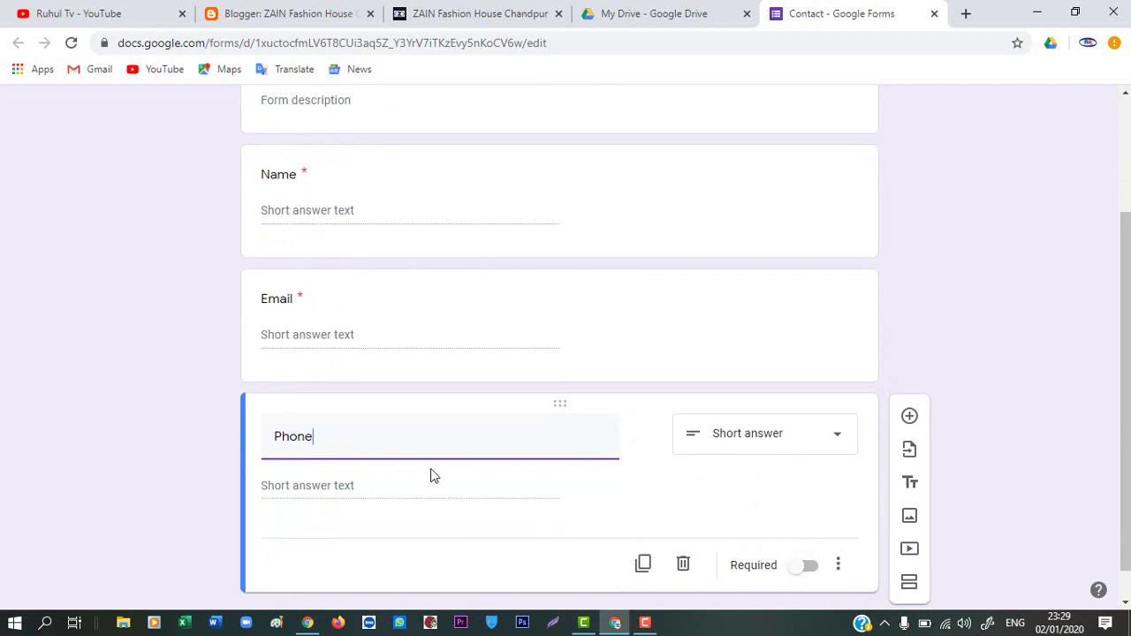
click(910, 416)
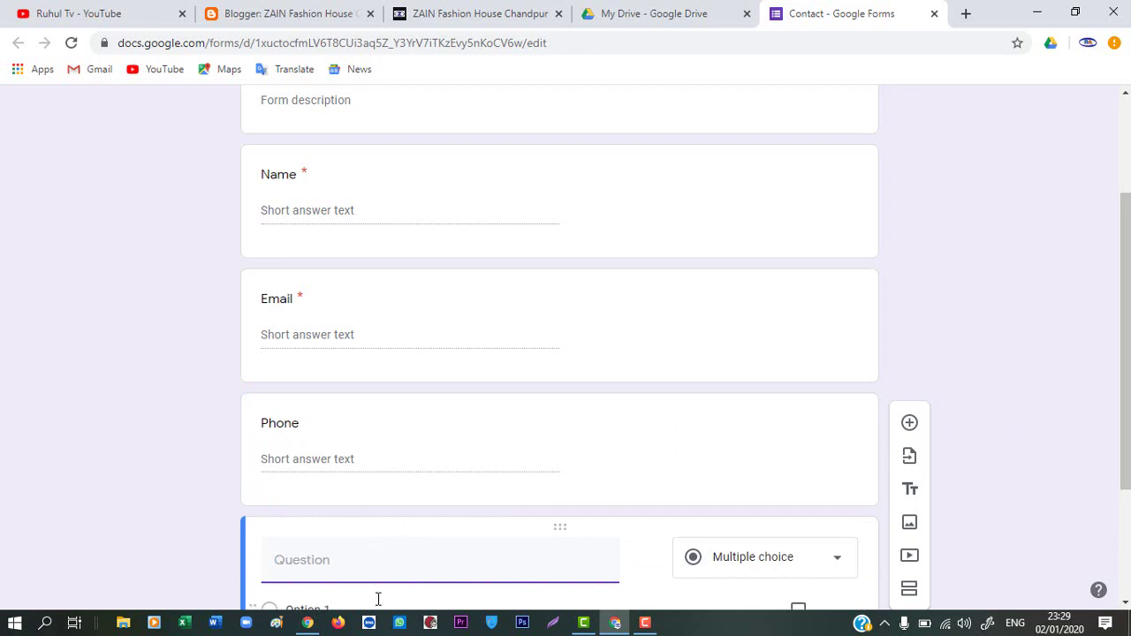
Title the fourth question 'Message' and make it required
scroll(396, 571, down, 1)
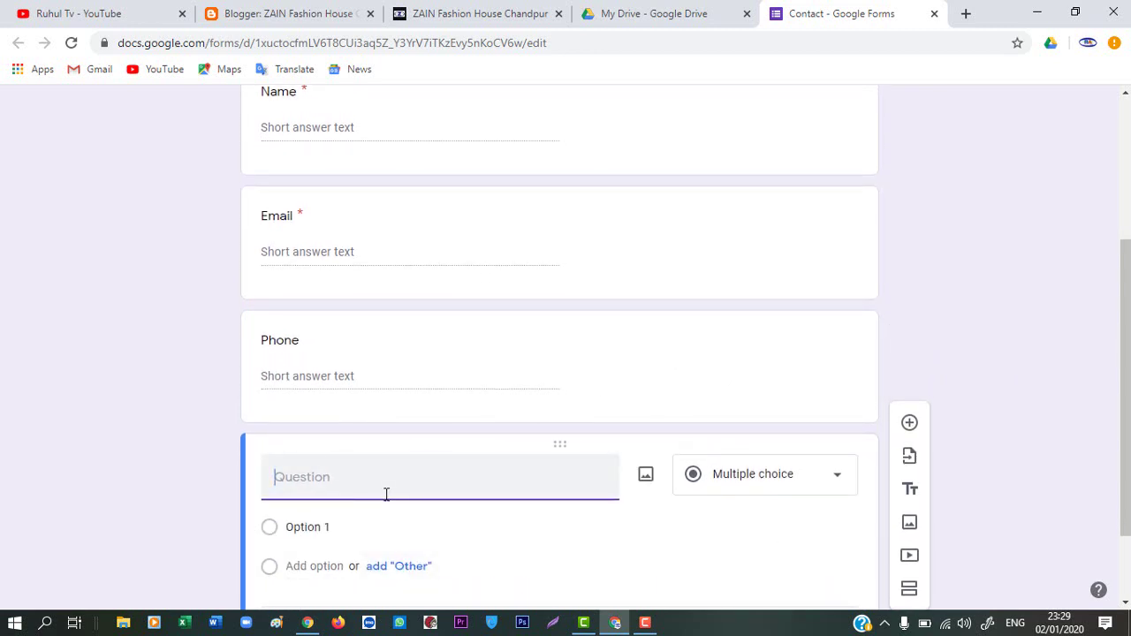
text(Message)
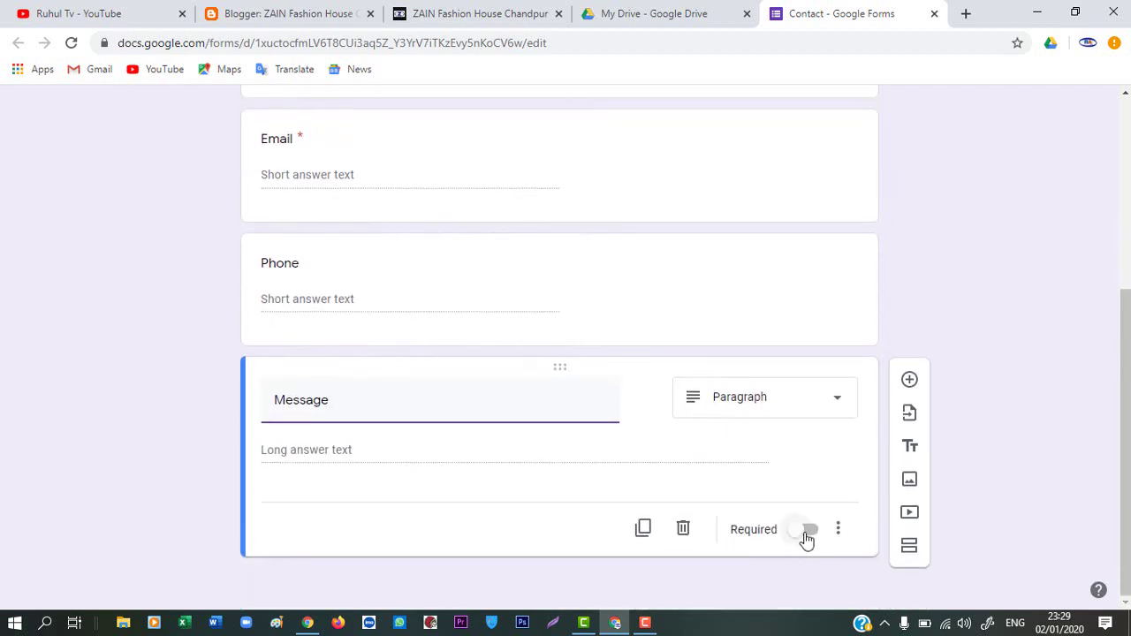
click(807, 537)
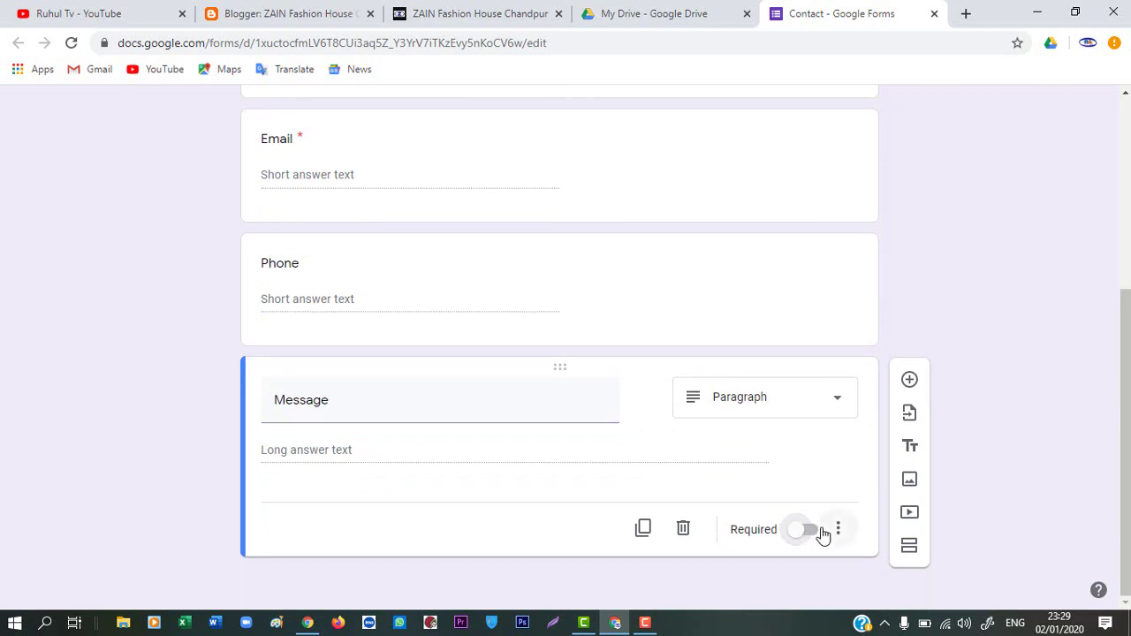
click(807, 535)
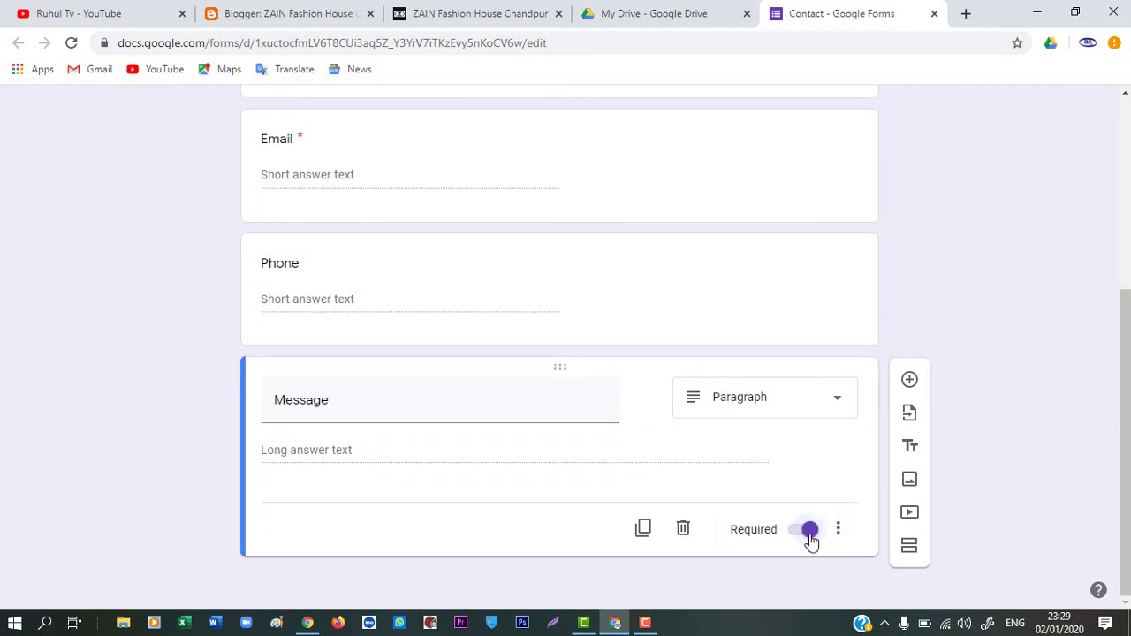
Set the Message question's answer type to Paragraph
click(837, 403)
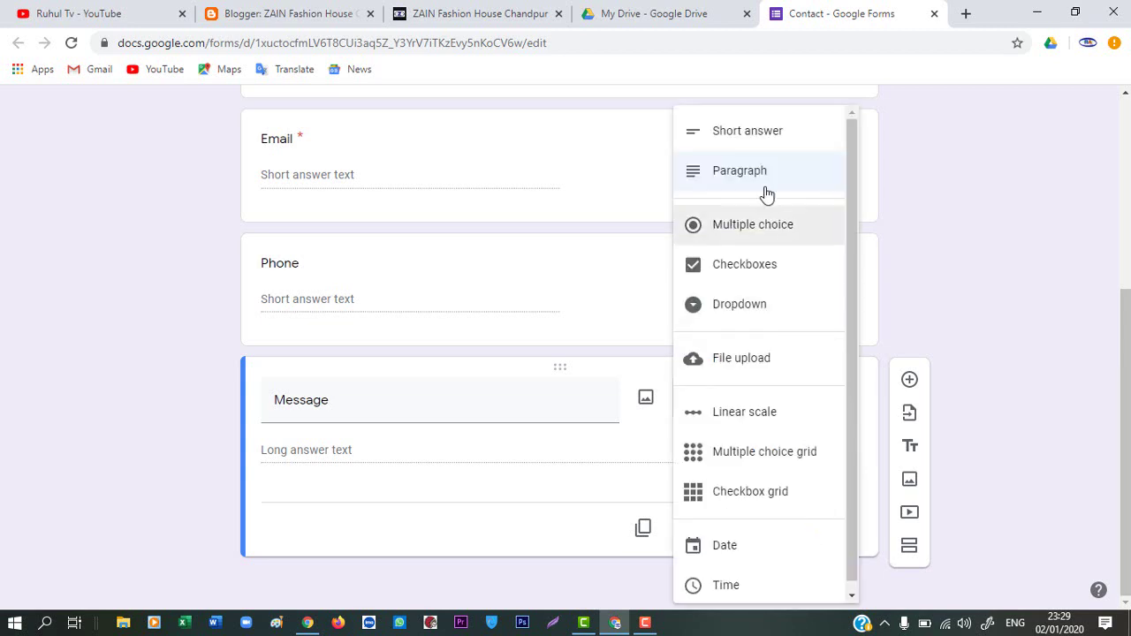
click(752, 135)
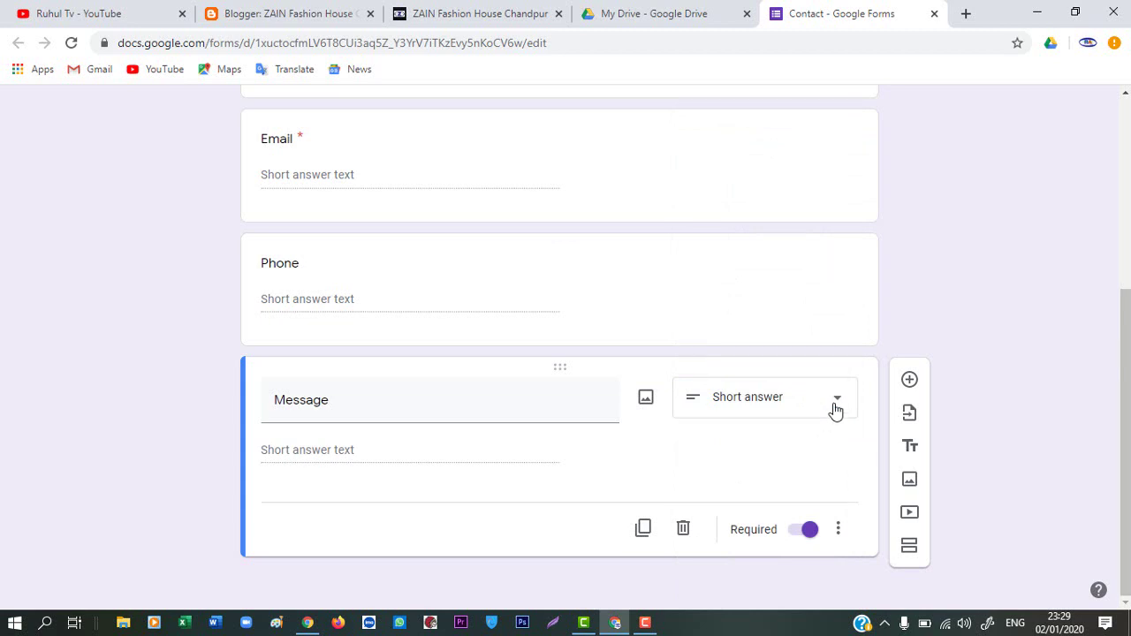
click(835, 409)
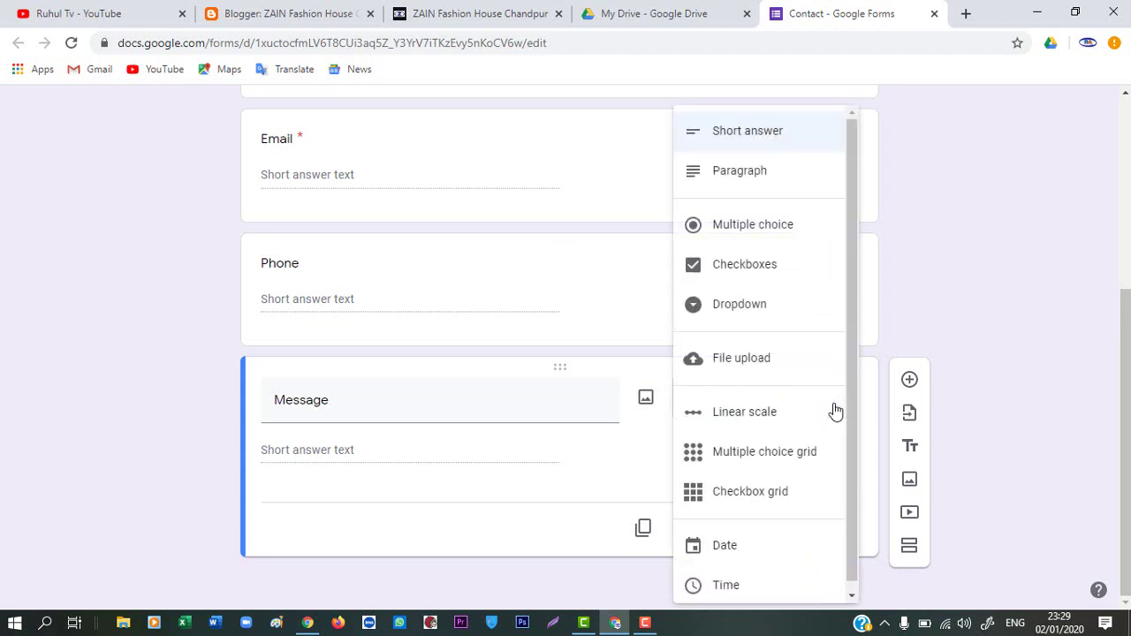
click(740, 177)
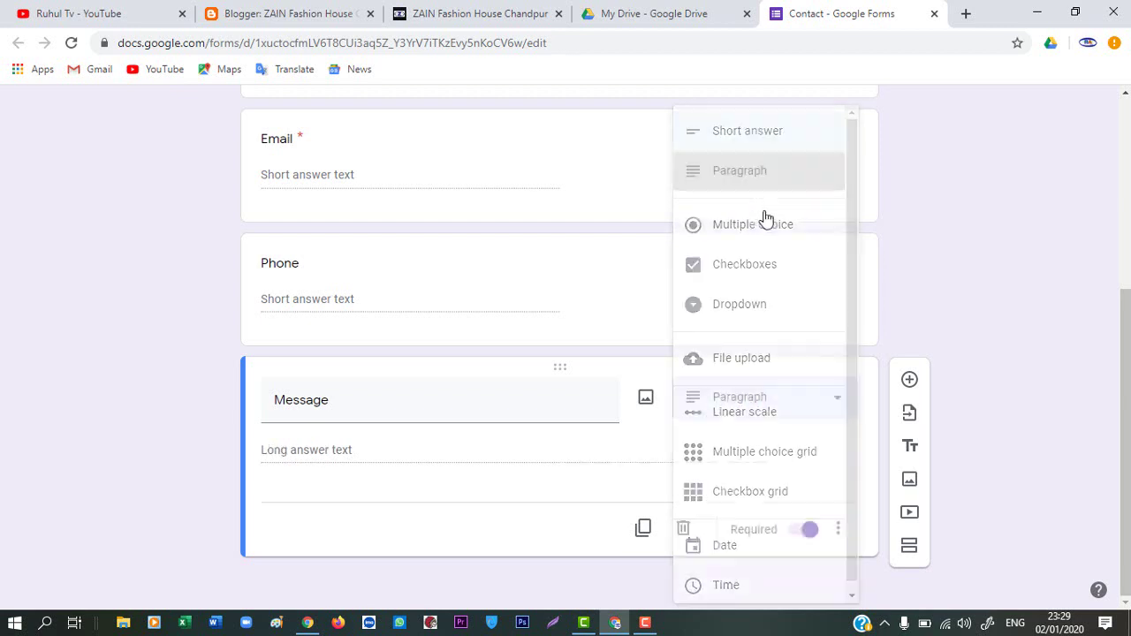
scroll(745, 406, up, 2)
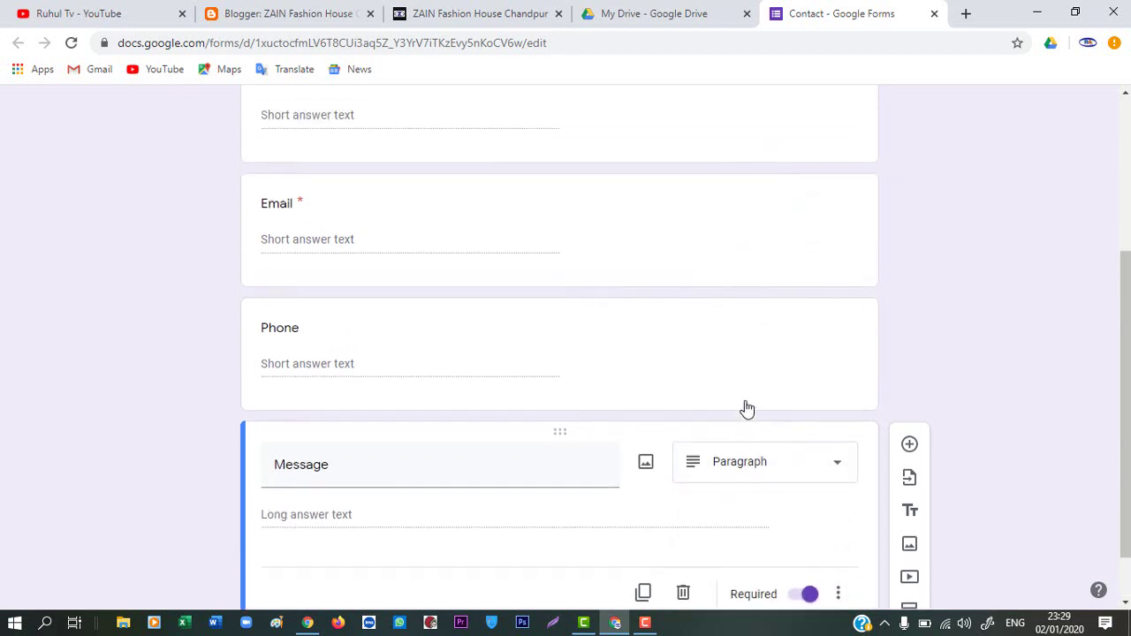
scroll(723, 404, up, 3)
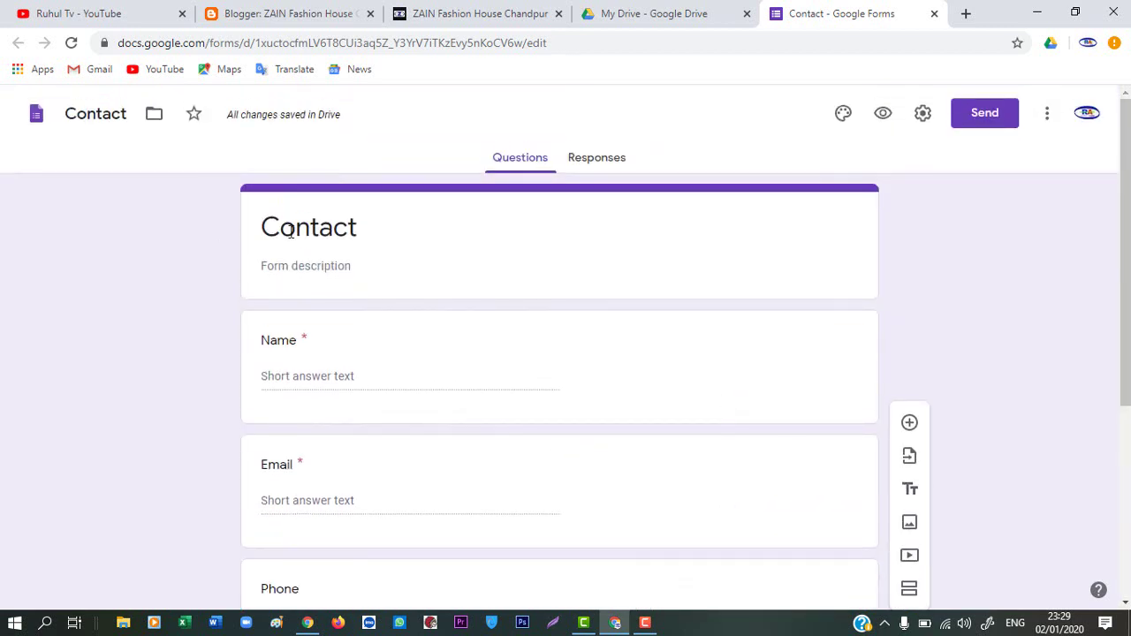
scroll(474, 303, down, 1)
scroll(475, 303, up, 1)
scroll(591, 272, down, 2)
scroll(589, 272, up, 2)
scroll(589, 274, down, 3)
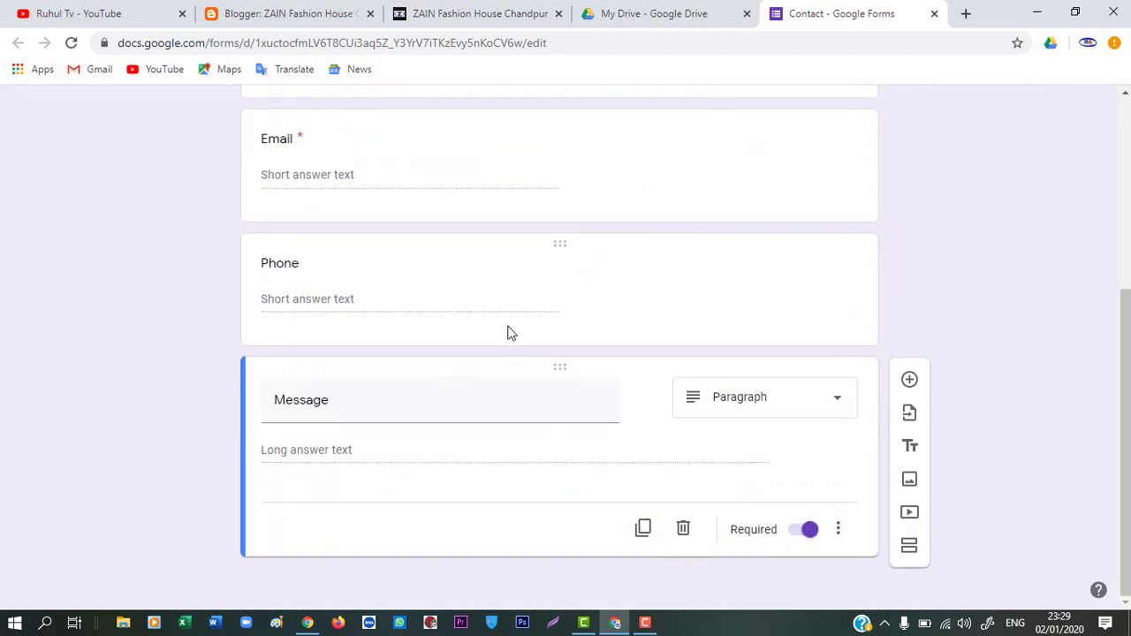
scroll(828, 252, up, 5)
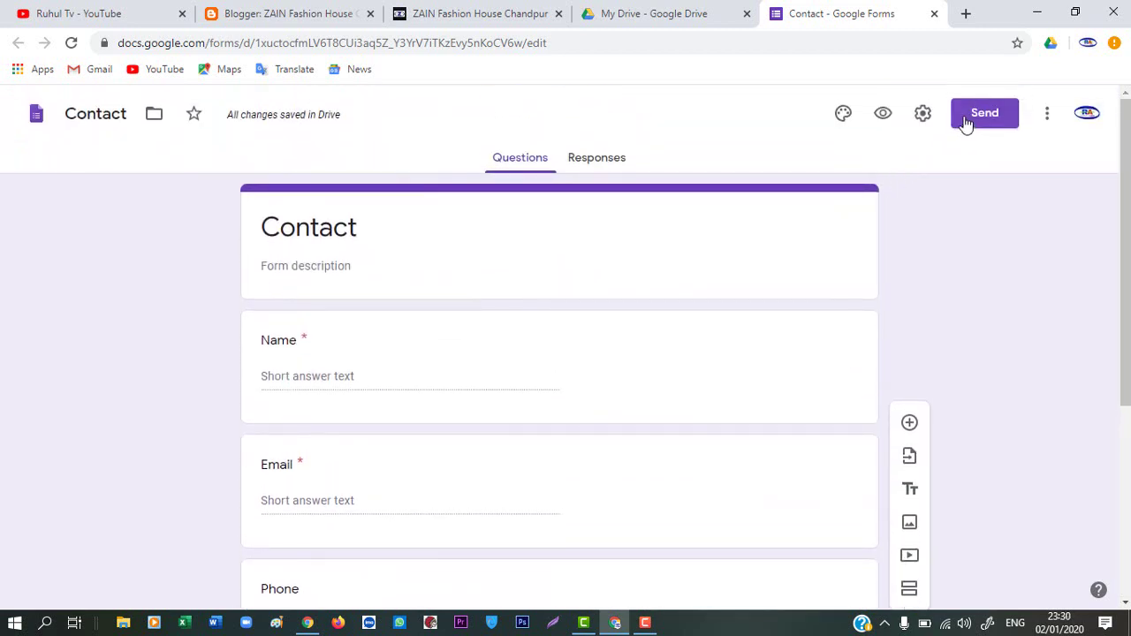
Preview the Contact form as respondents see it, then go back to the editor
click(886, 117)
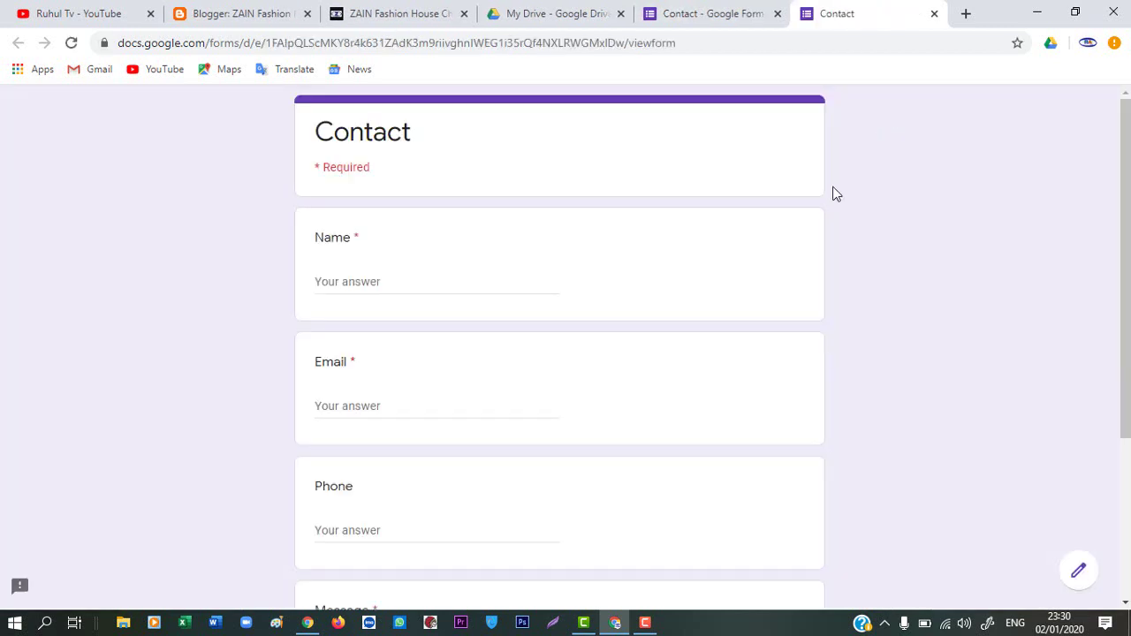
scroll(460, 222, down, 1)
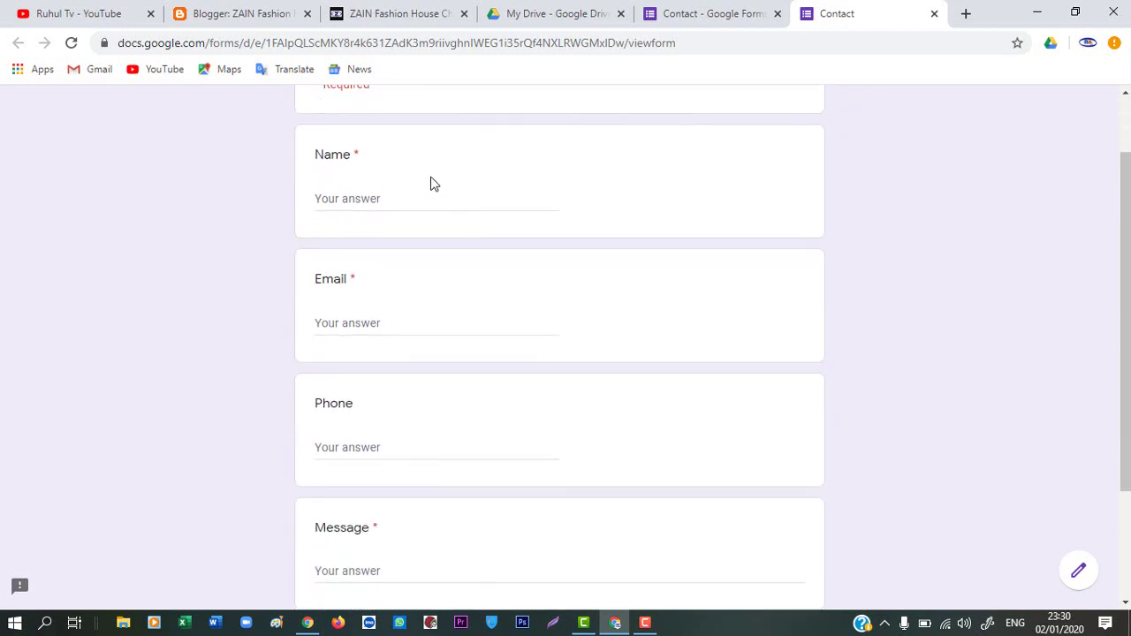
scroll(427, 203, up, 1)
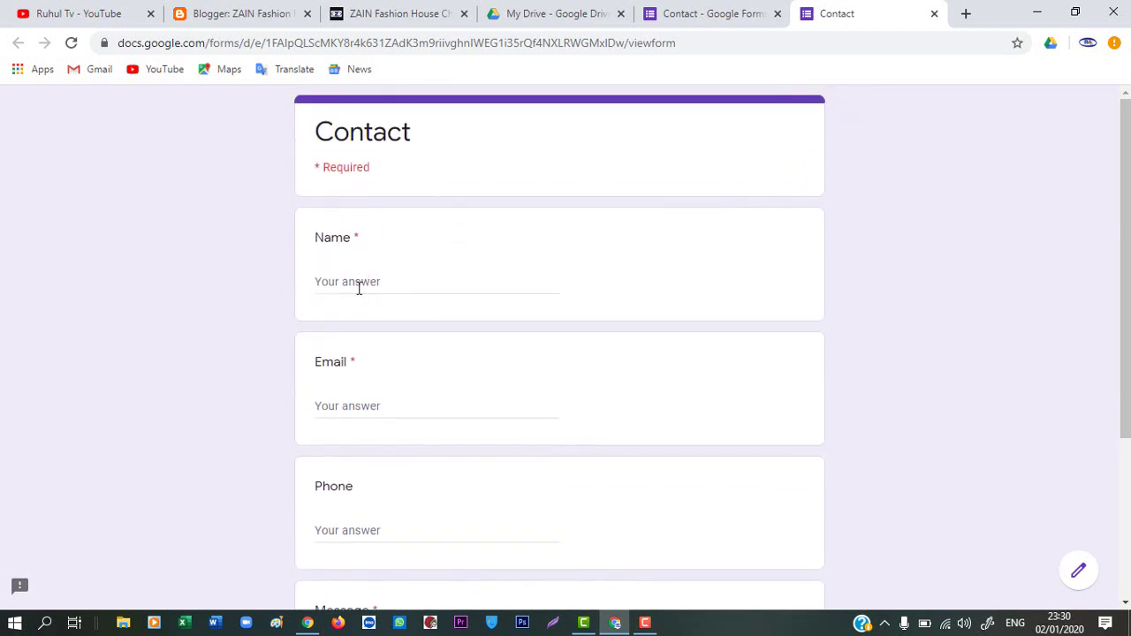
scroll(426, 429, down, 1)
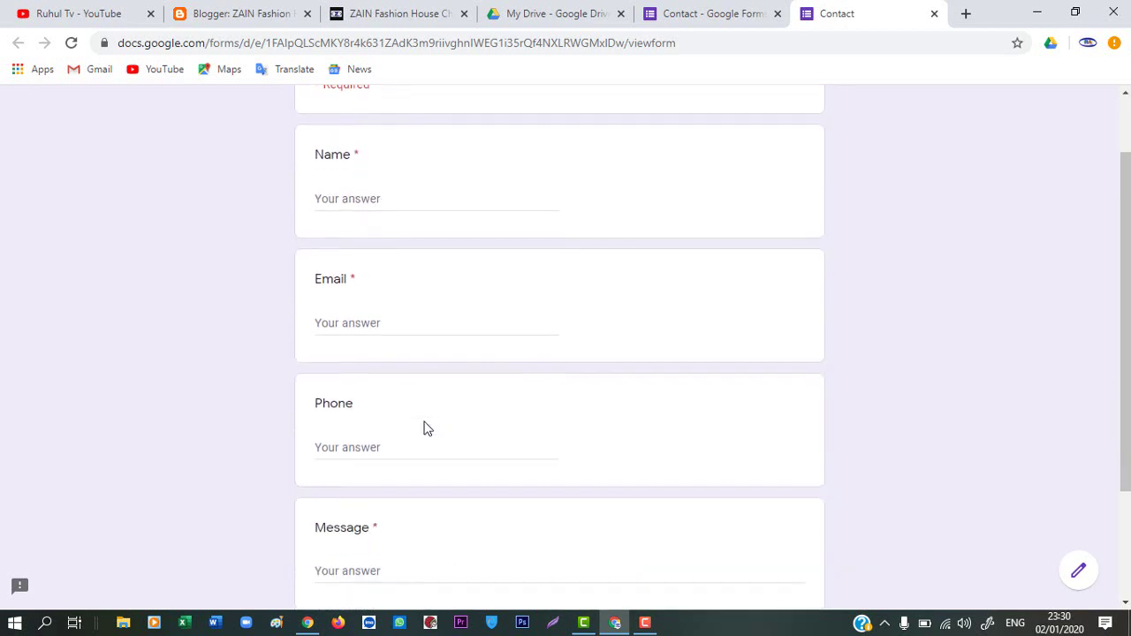
scroll(427, 470, down, 1)
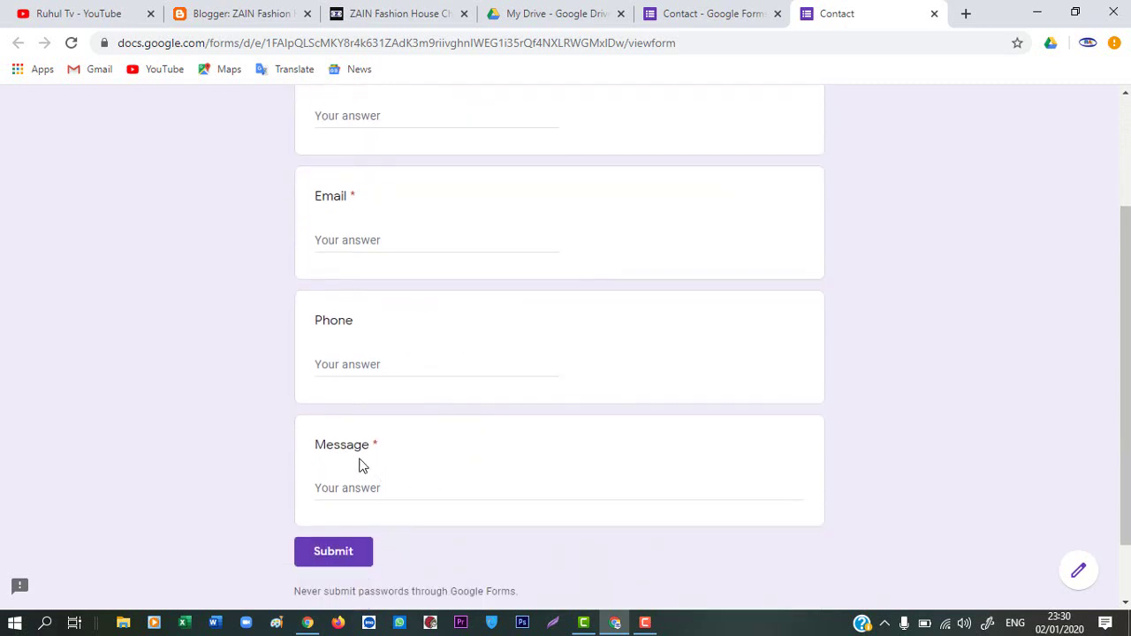
scroll(495, 433, up, 2)
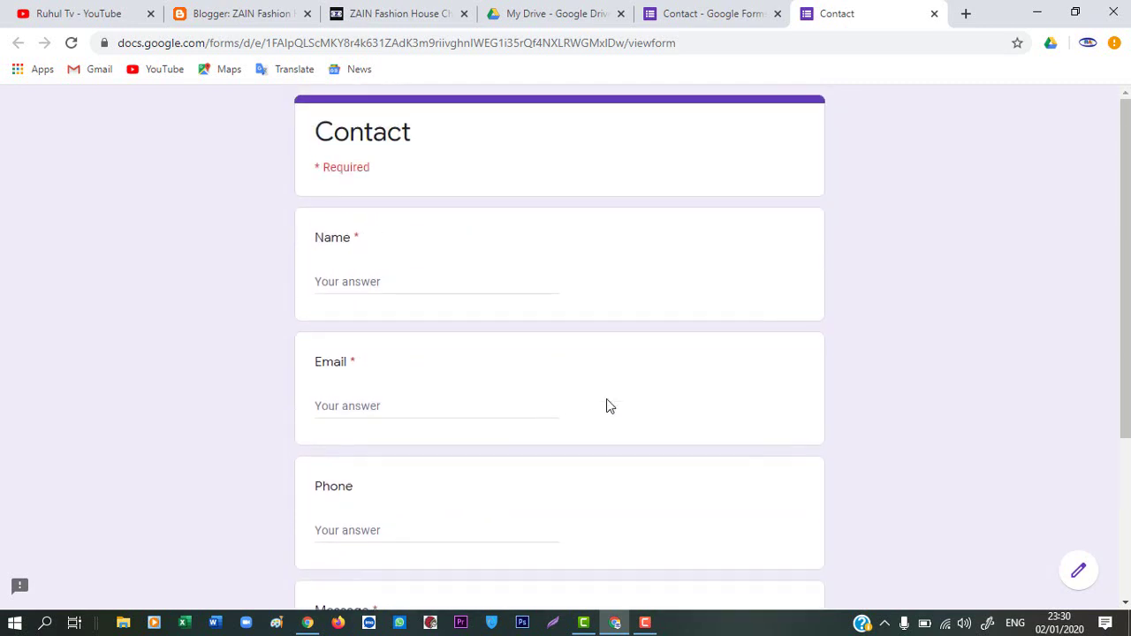
click(721, 13)
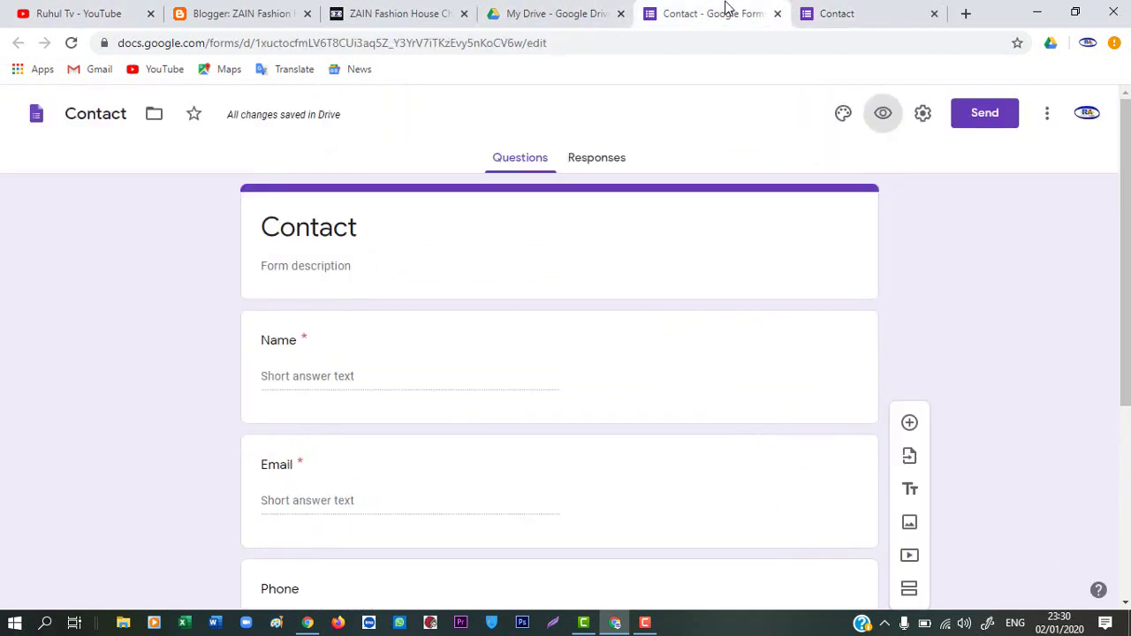
Copy the Contact form's docs.google.com/forms link from the Send form dialog
click(995, 118)
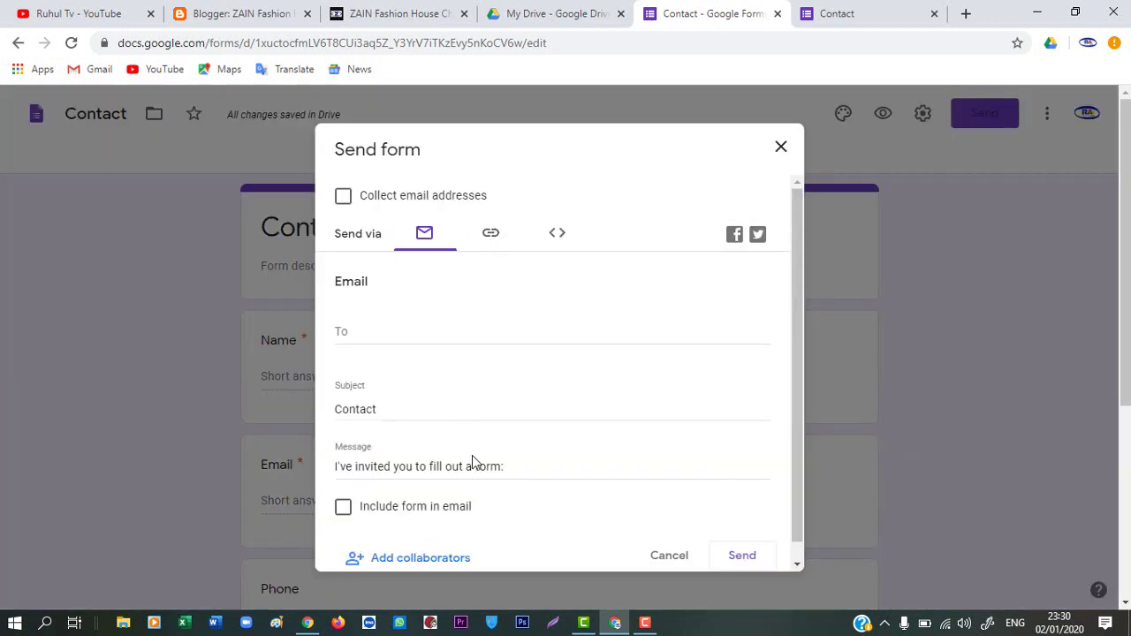
click(491, 235)
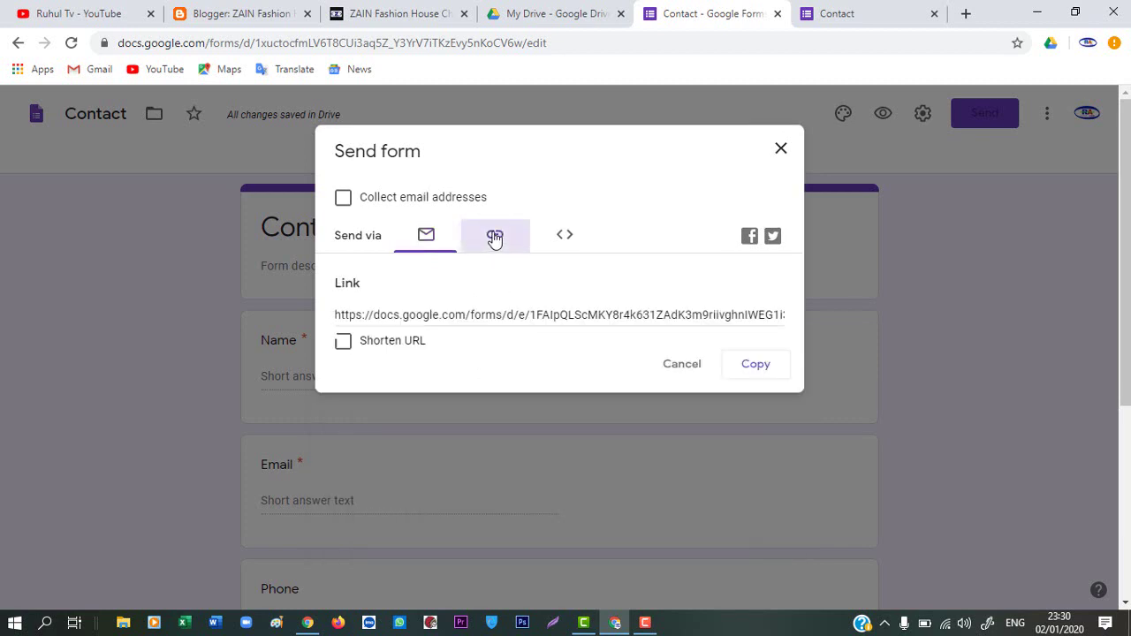
click(493, 320)
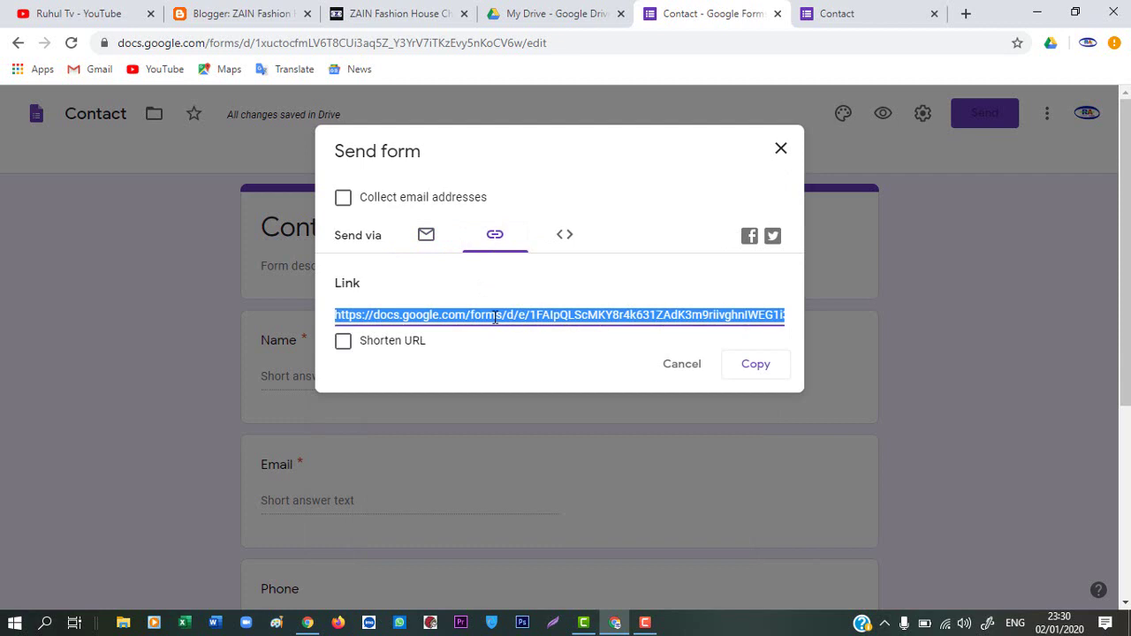
right_click(496, 319)
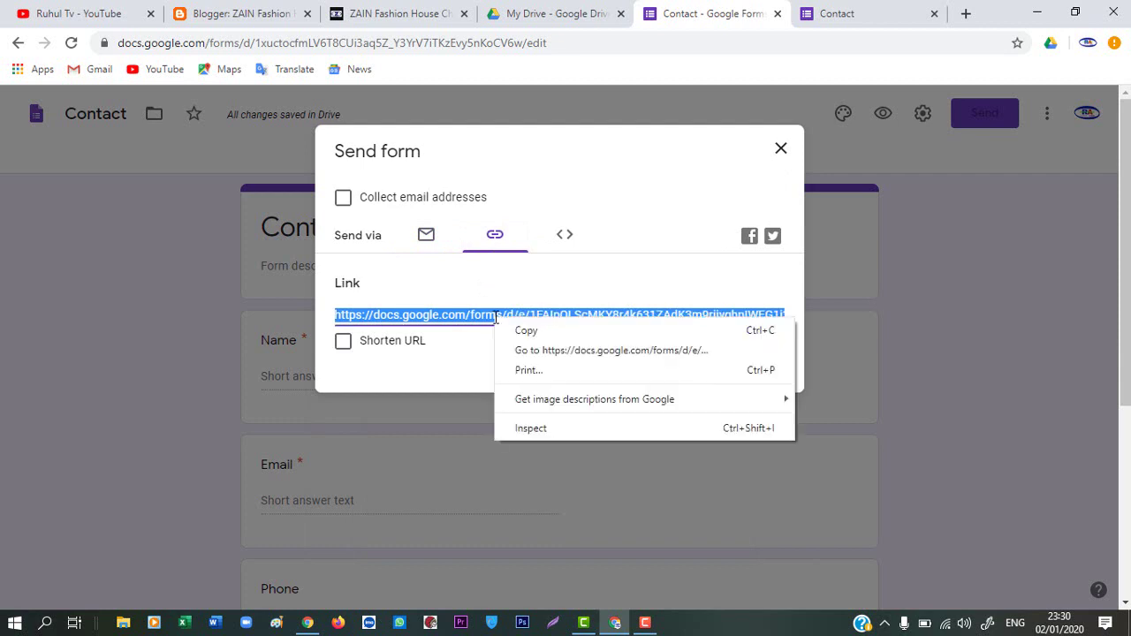
click(542, 337)
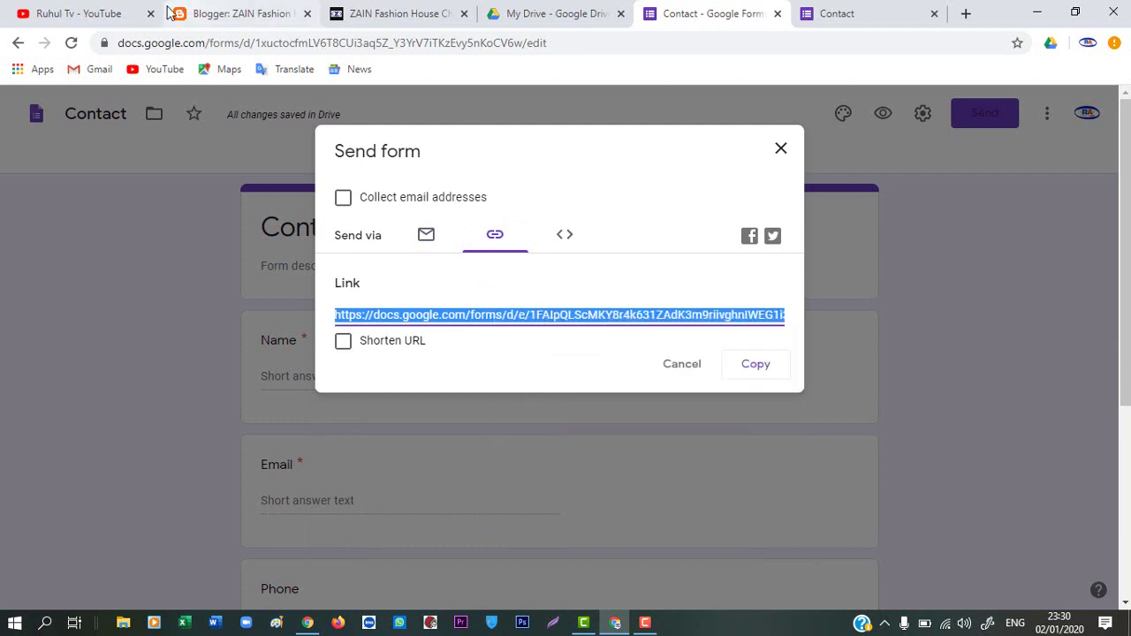
Open the Link List gadget's Edit window on the blog's Layout page
click(244, 12)
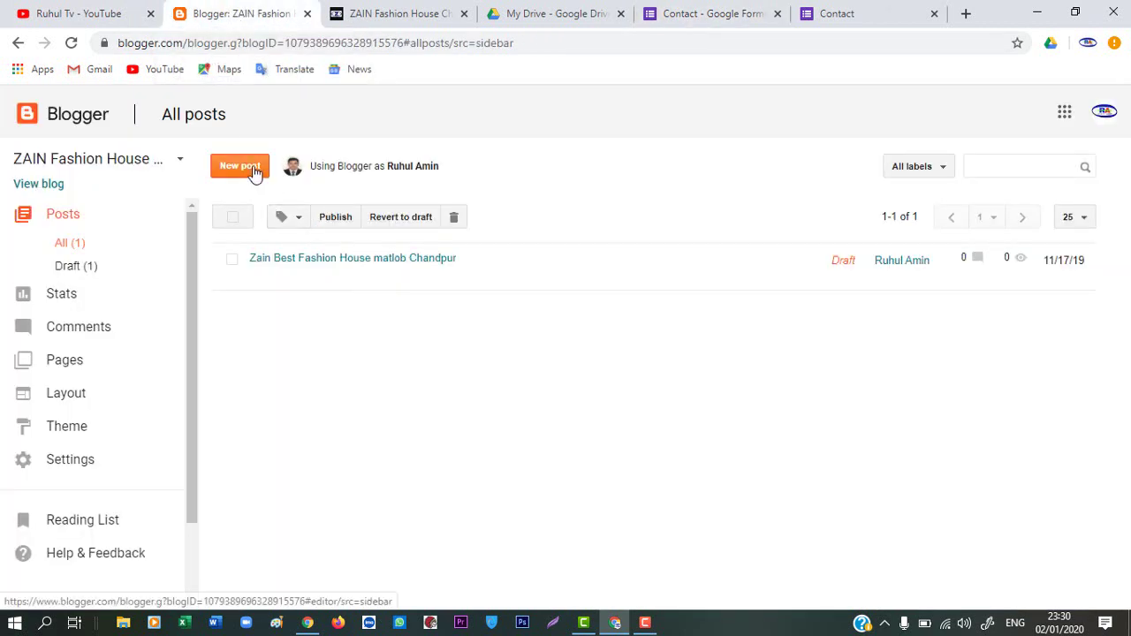
click(69, 397)
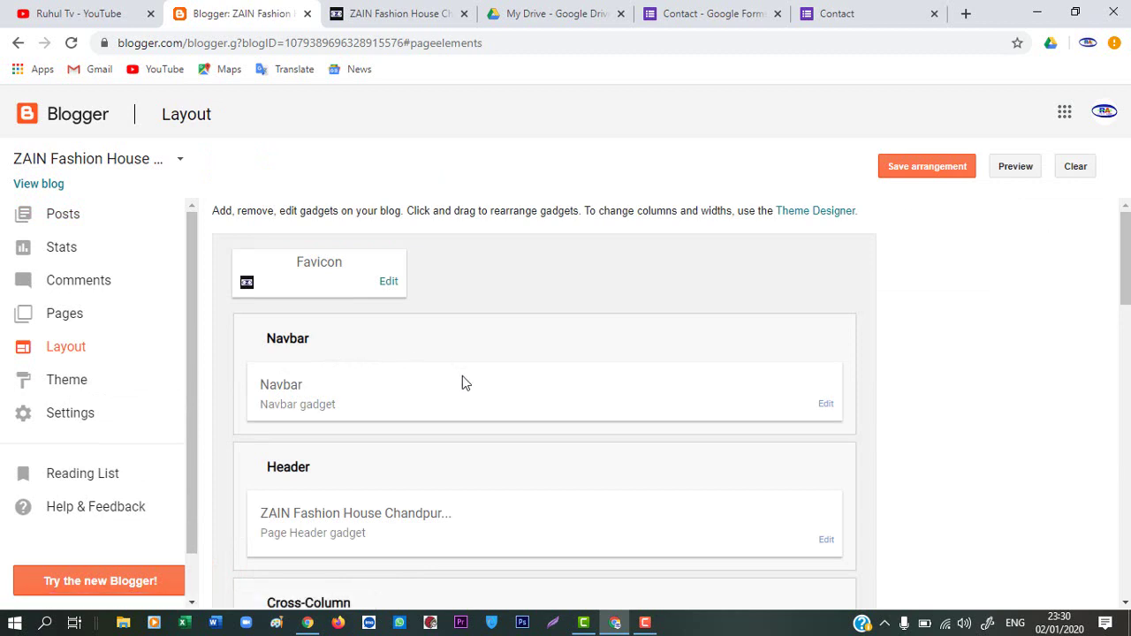
scroll(462, 380, down, 1)
scroll(459, 398, down, 1)
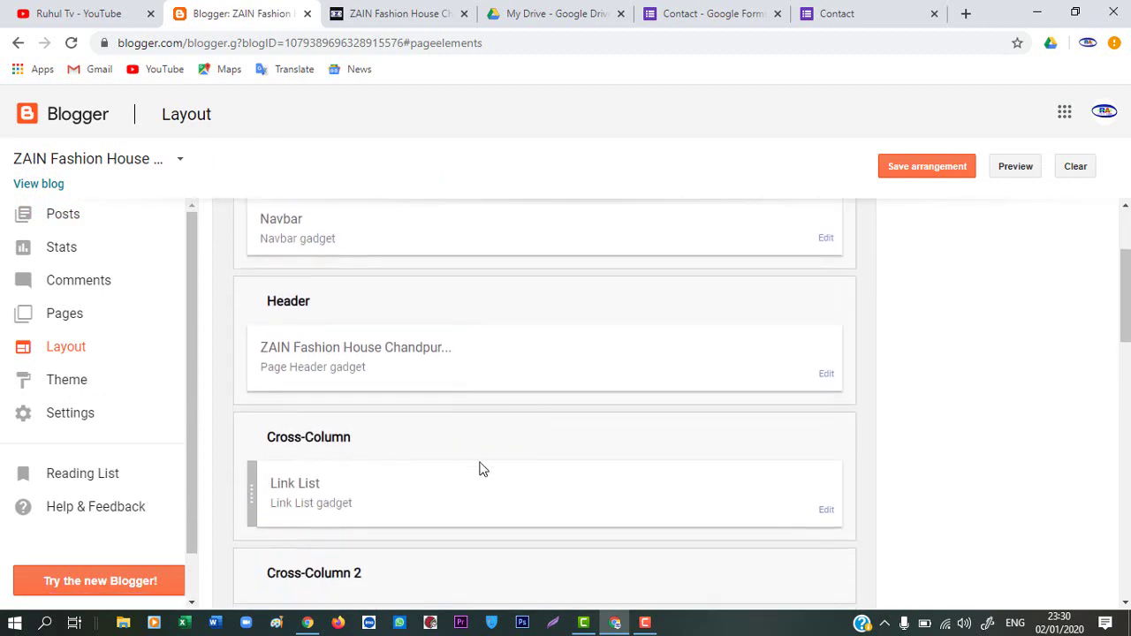
click(819, 517)
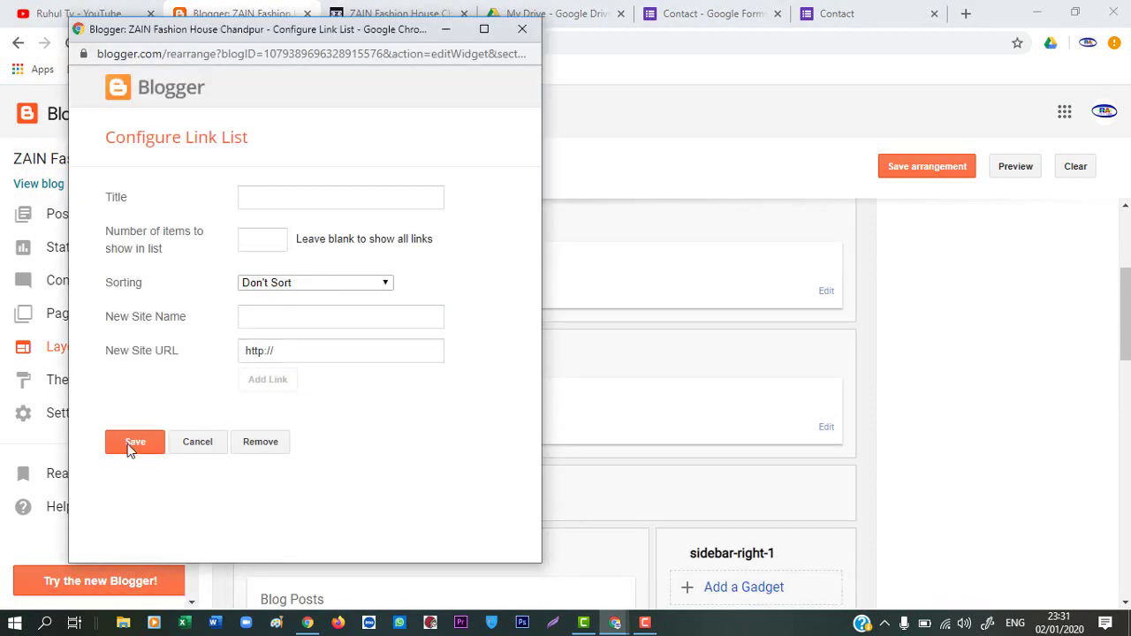
Paste the form link as the new site URL and name the link 'Contact Us'
click(287, 350)
click(286, 351)
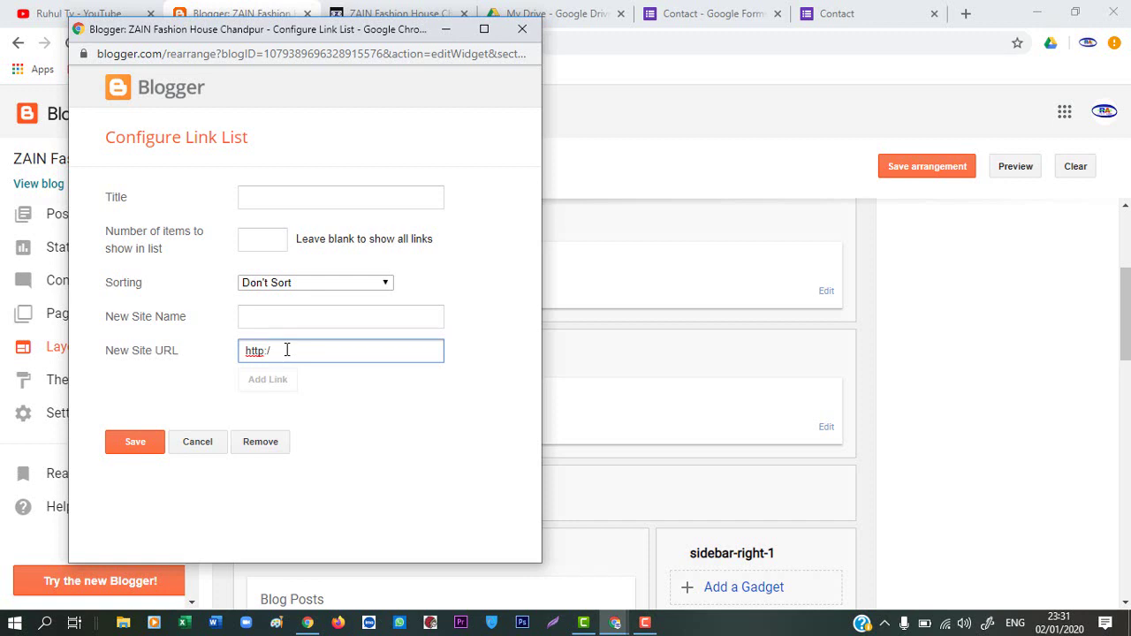
key(BackSpace)
key(BackSpace)
key(BackSpace)
key(BackSpace)
key(BackSpace)
key(BackSpace)
key(ctrl+v)
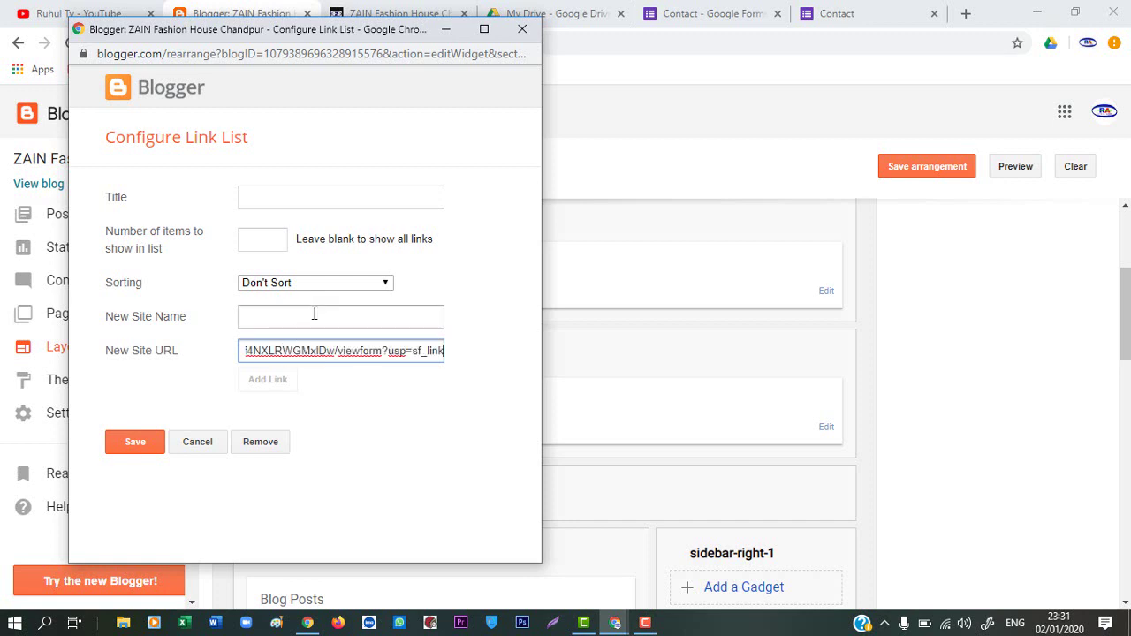
click(310, 325)
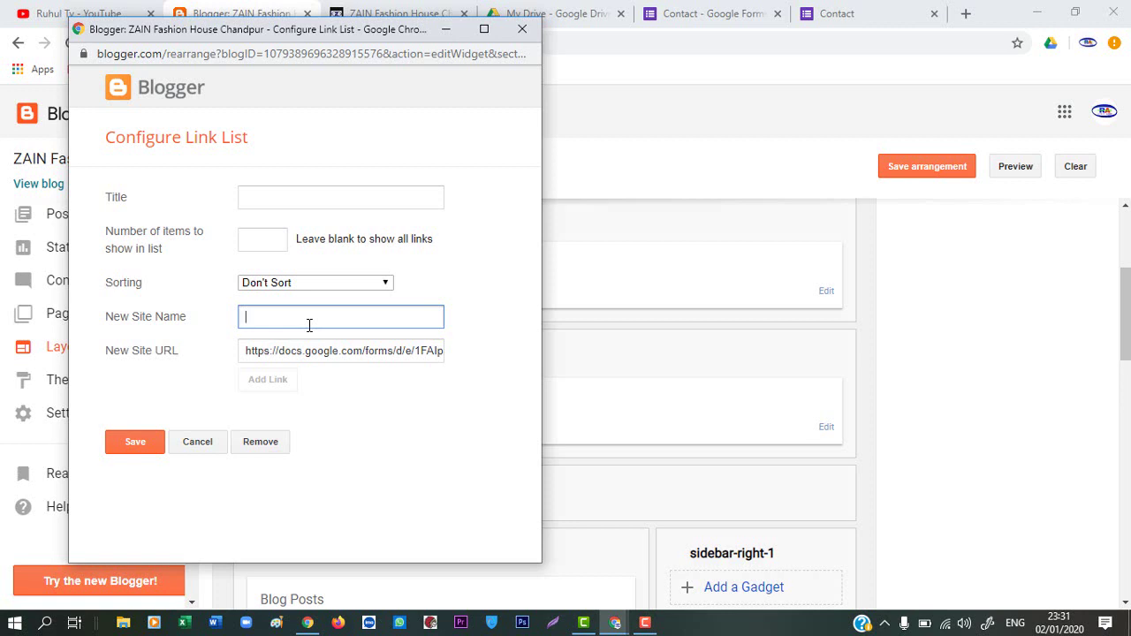
text(contact Us)
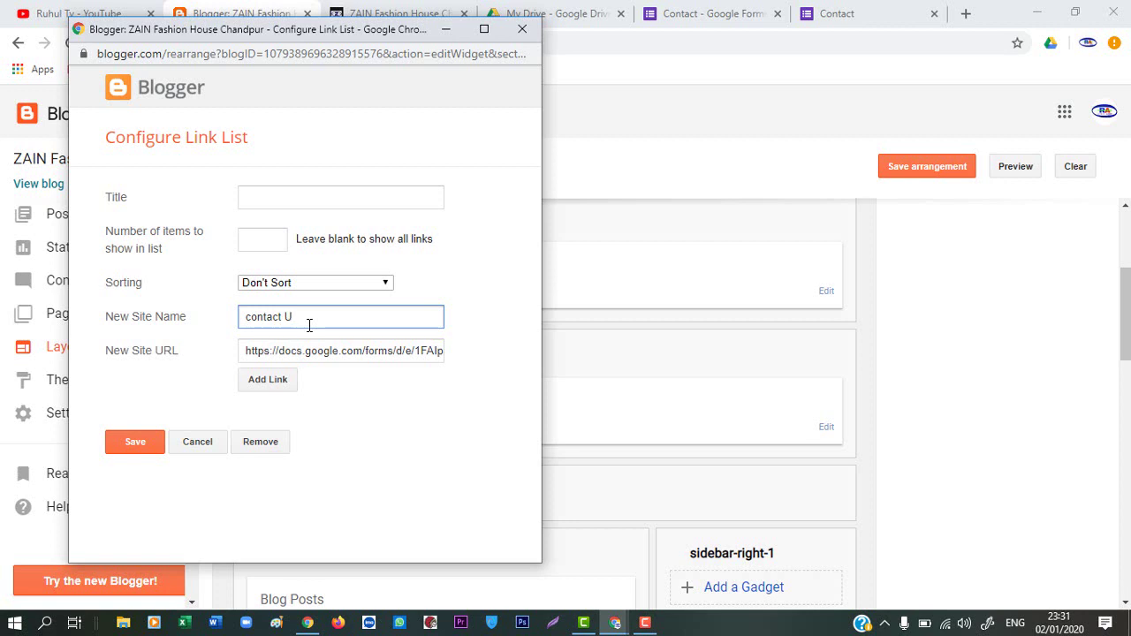
click(252, 318)
key(BackSpace)
text(C)
Add the Contact Us link, then save the Link List gadget and the layout arrangement
click(270, 387)
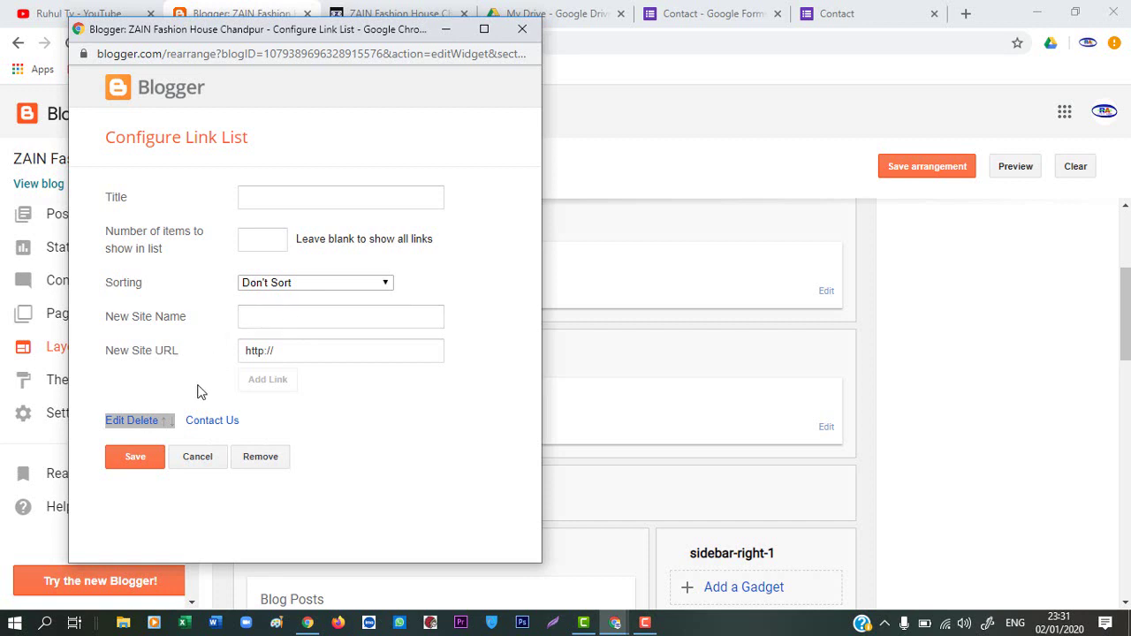
click(135, 460)
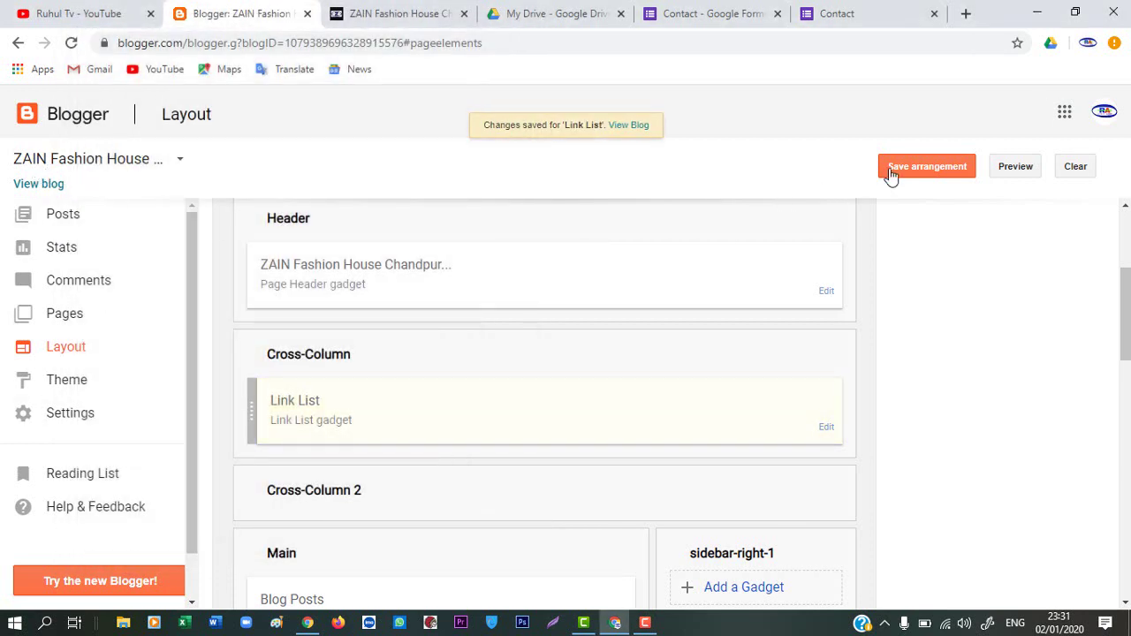
click(917, 168)
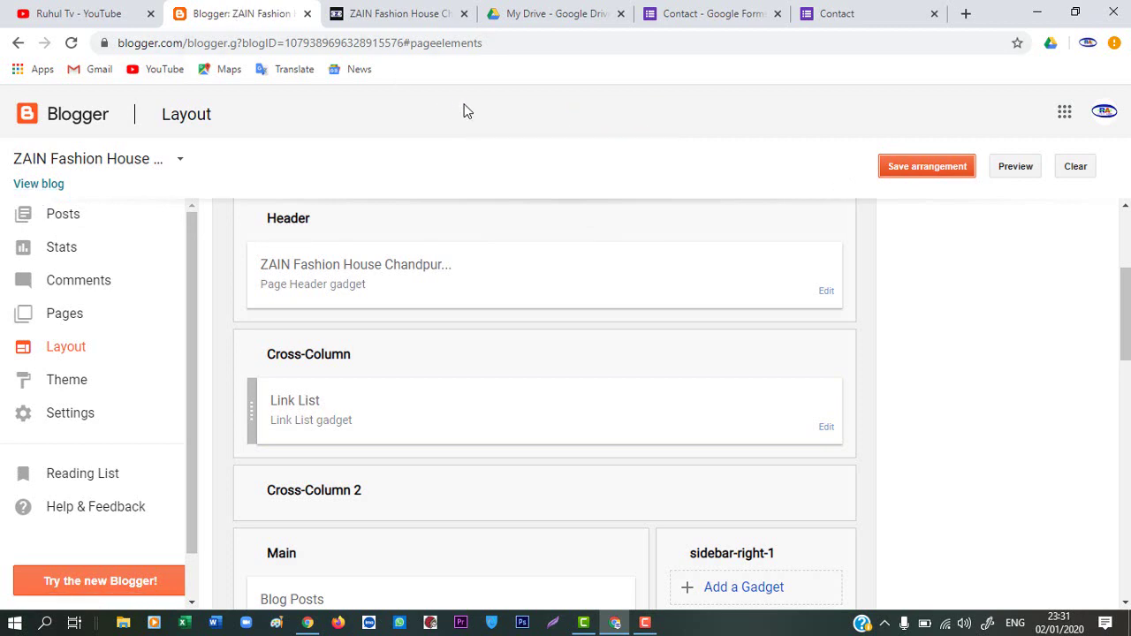
Reload the live blog page so the new menu link appears
click(78, 15)
click(227, 14)
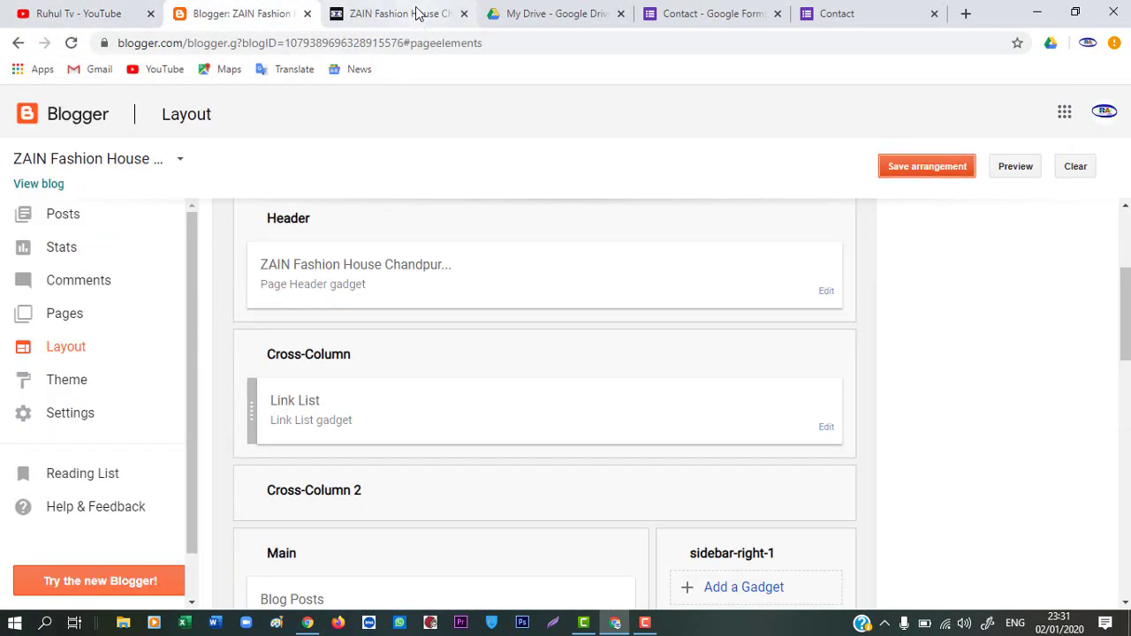
click(417, 13)
right_click(846, 249)
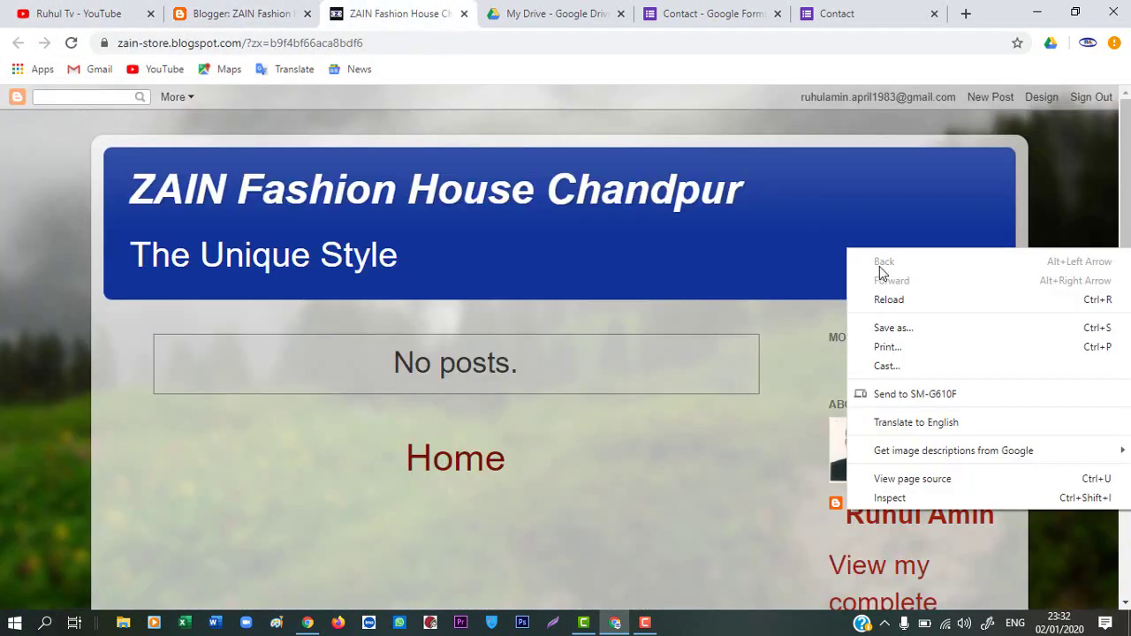
click(895, 298)
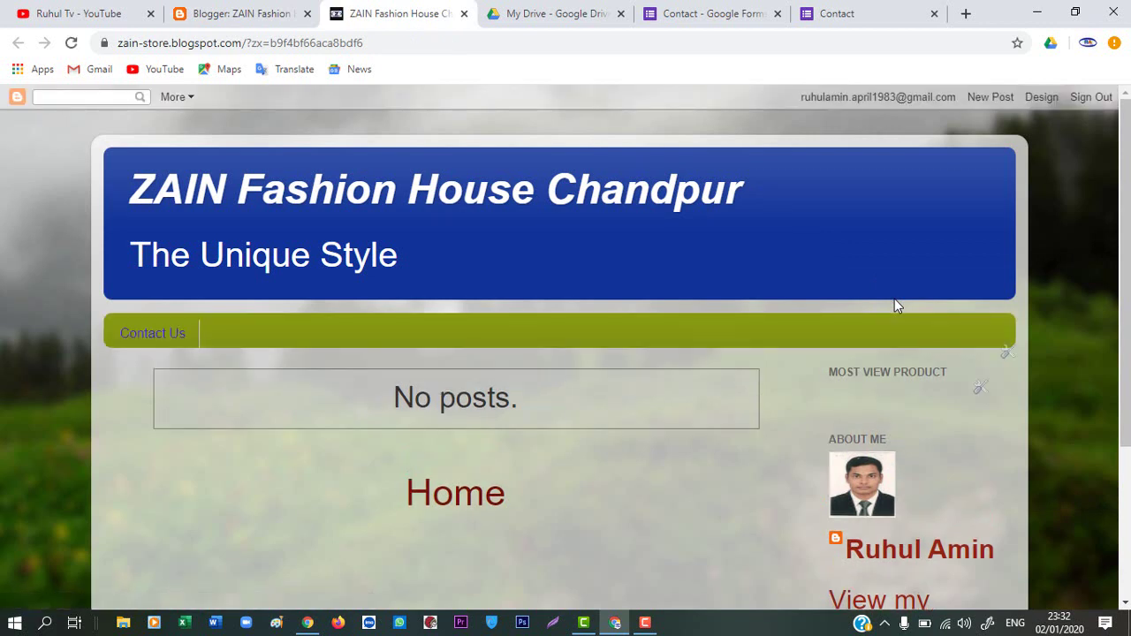
Test the Contact Us link on the blog, then return to the blog page
click(155, 334)
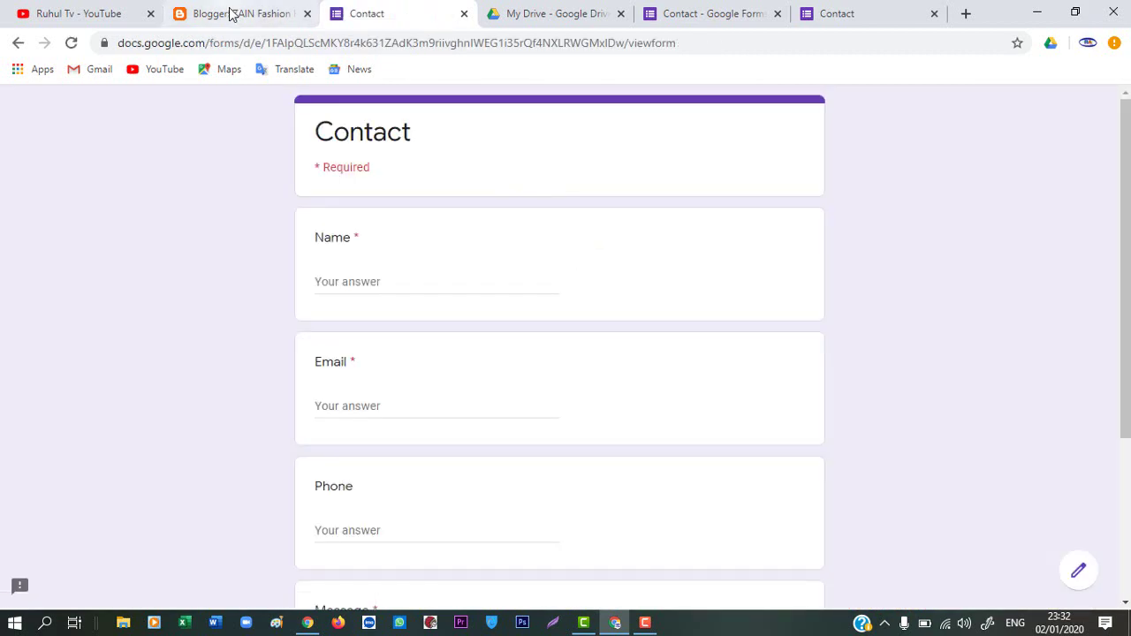
click(265, 7)
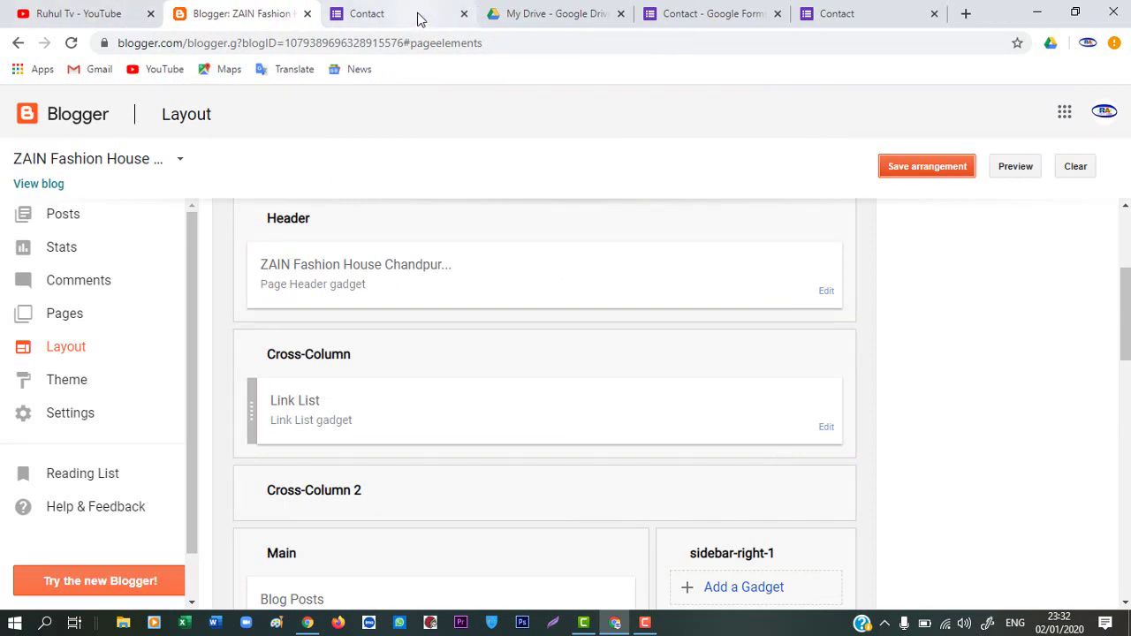
click(372, 18)
click(17, 43)
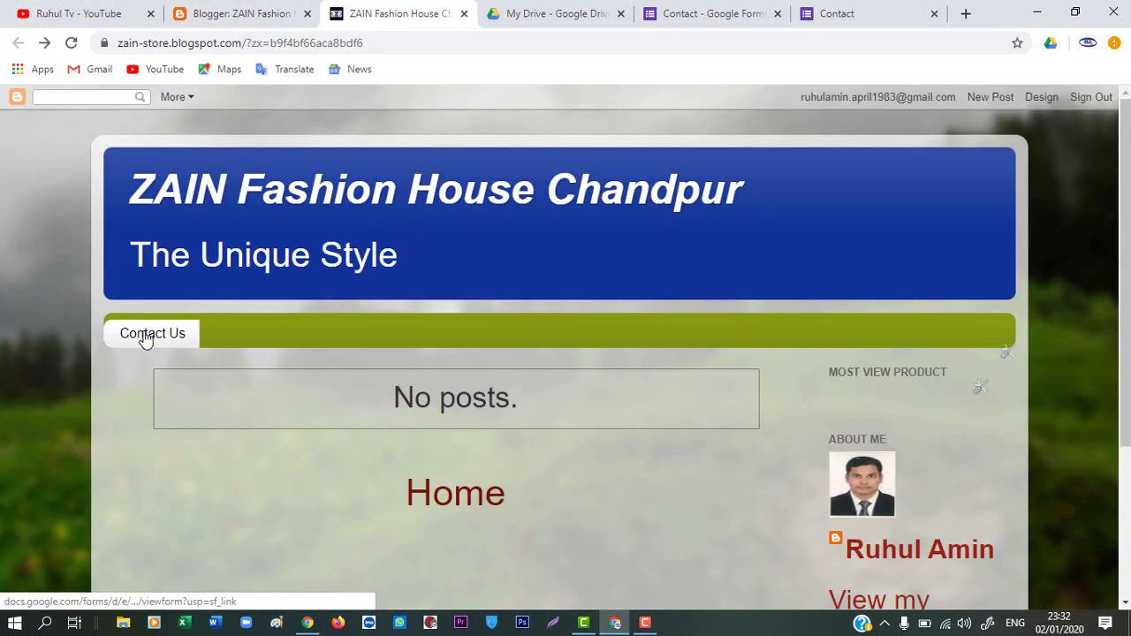
Open the form via Contact Us and enter a name and an e-mail address
click(145, 340)
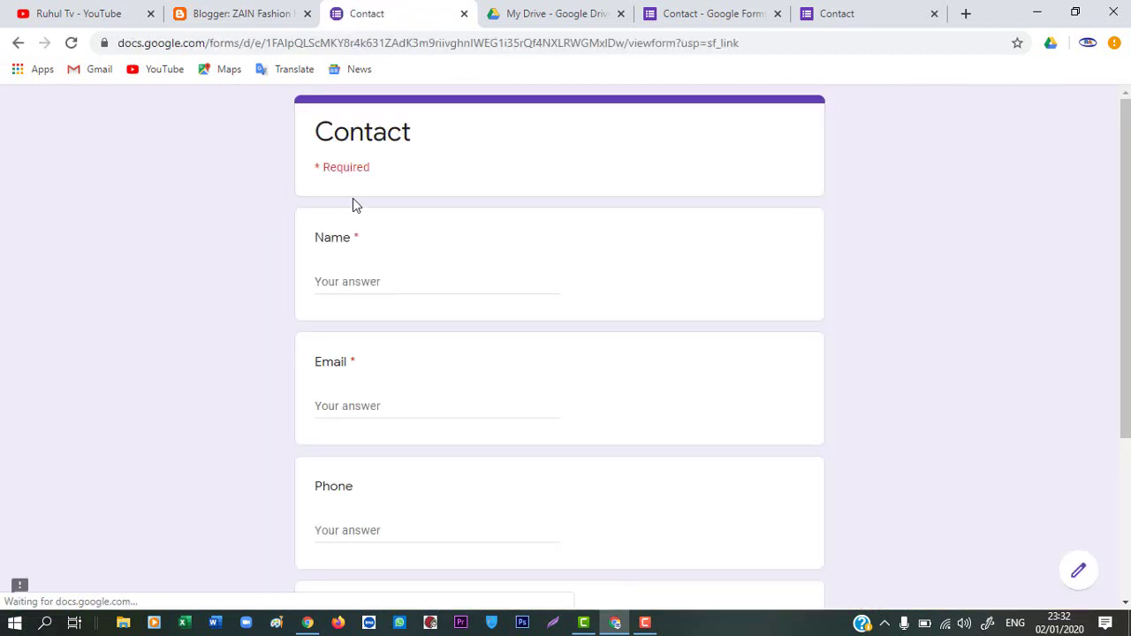
click(398, 278)
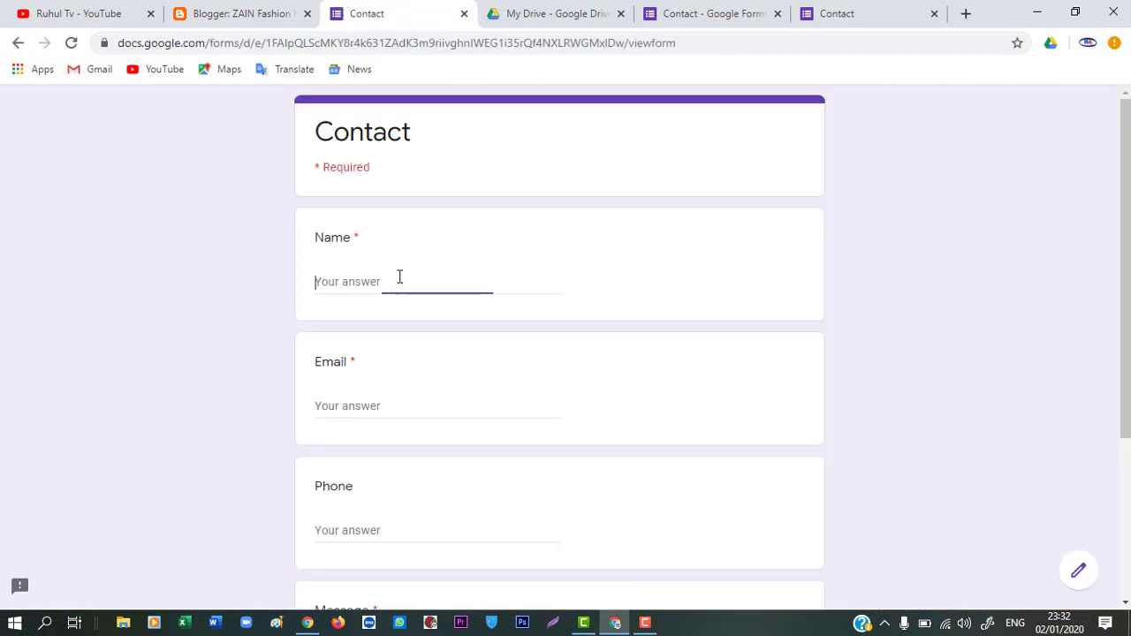
text(ruhul tv)
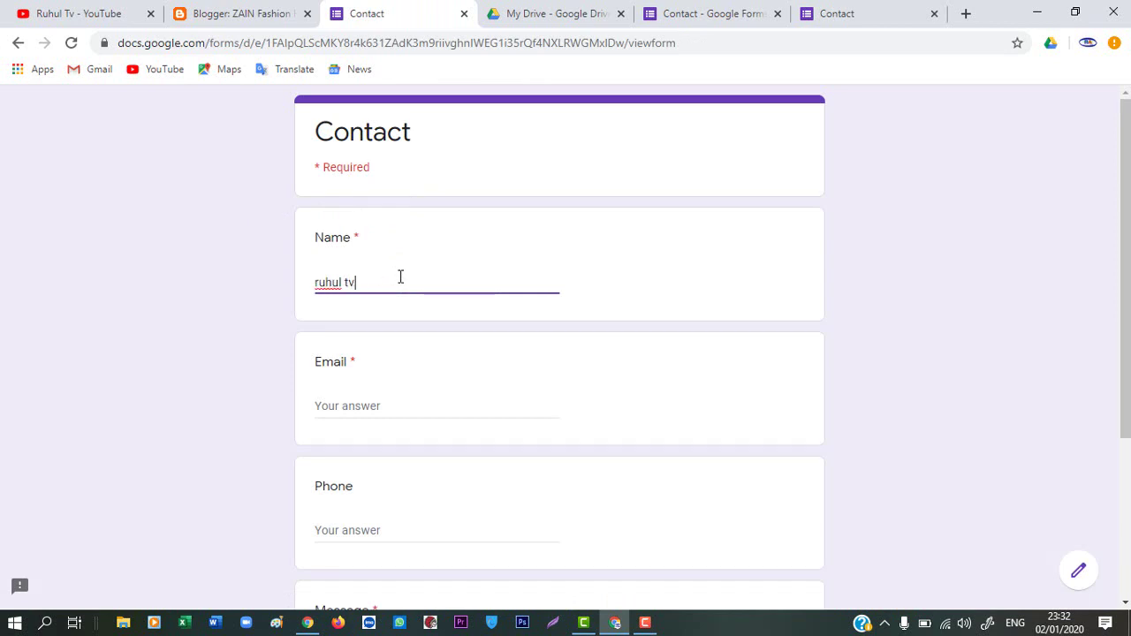
click(406, 406)
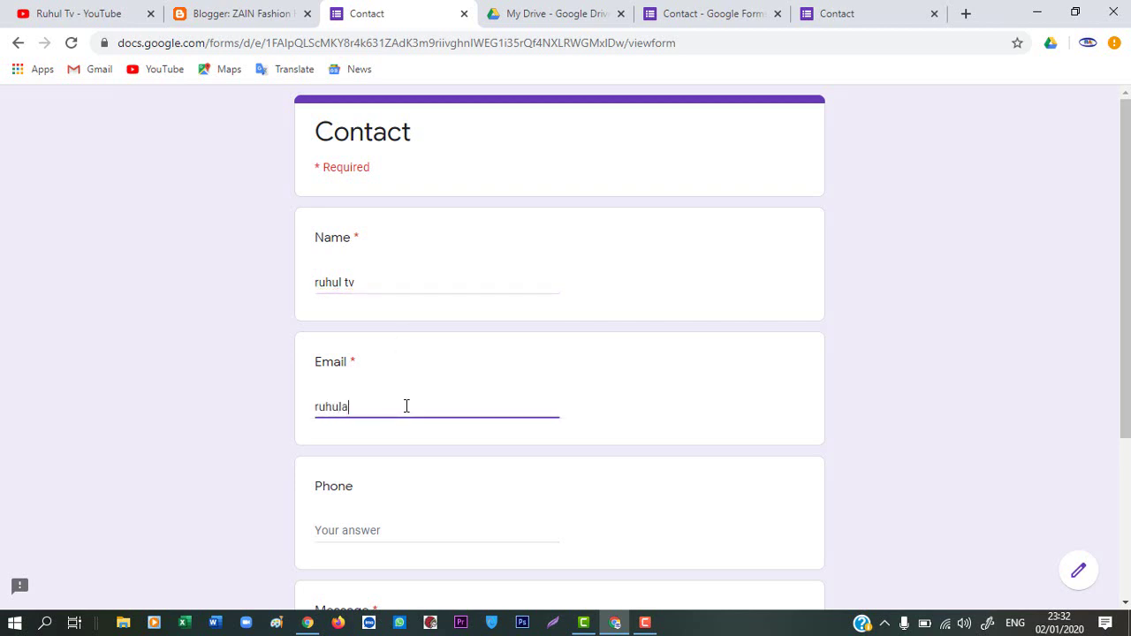
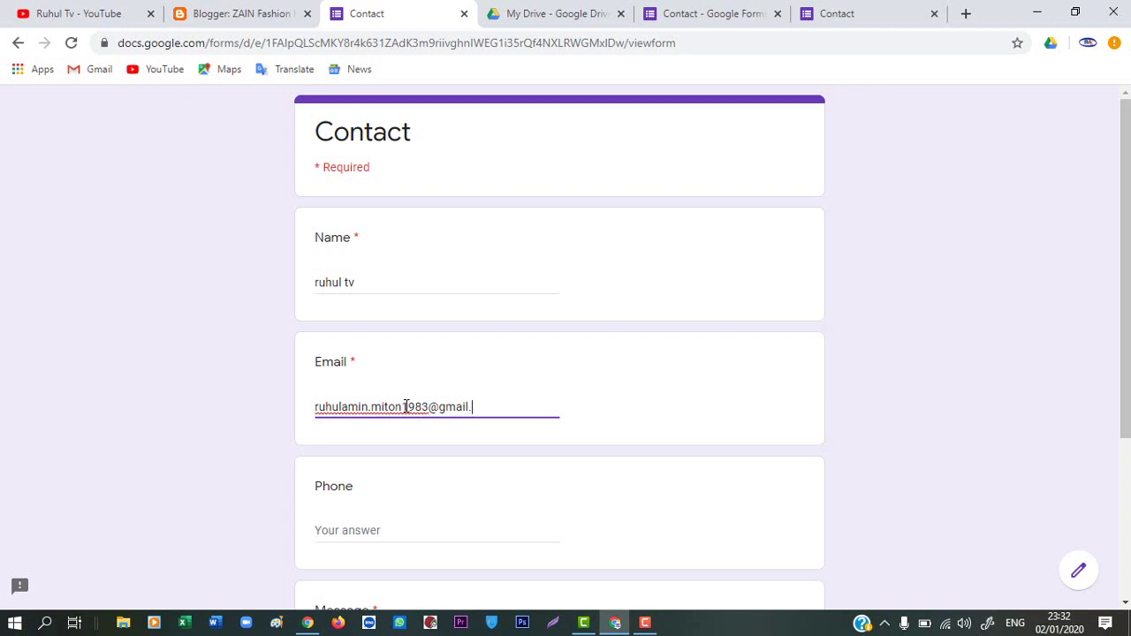
click(416, 521)
Enter 'test' as the message and submit the Contact form
scroll(442, 522, down, 2)
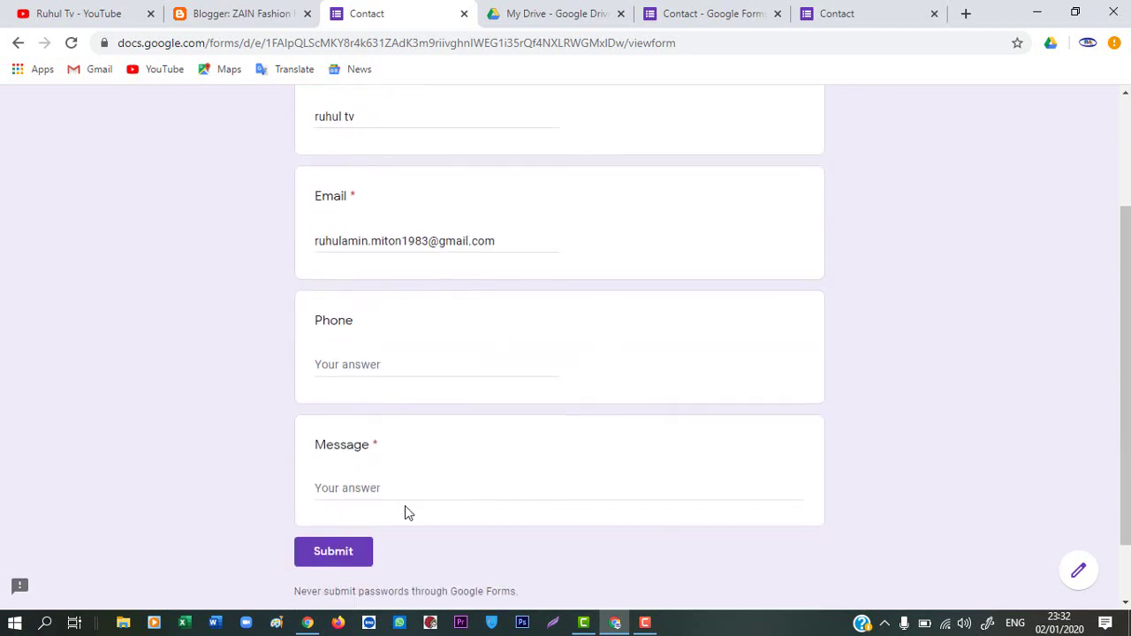
click(421, 493)
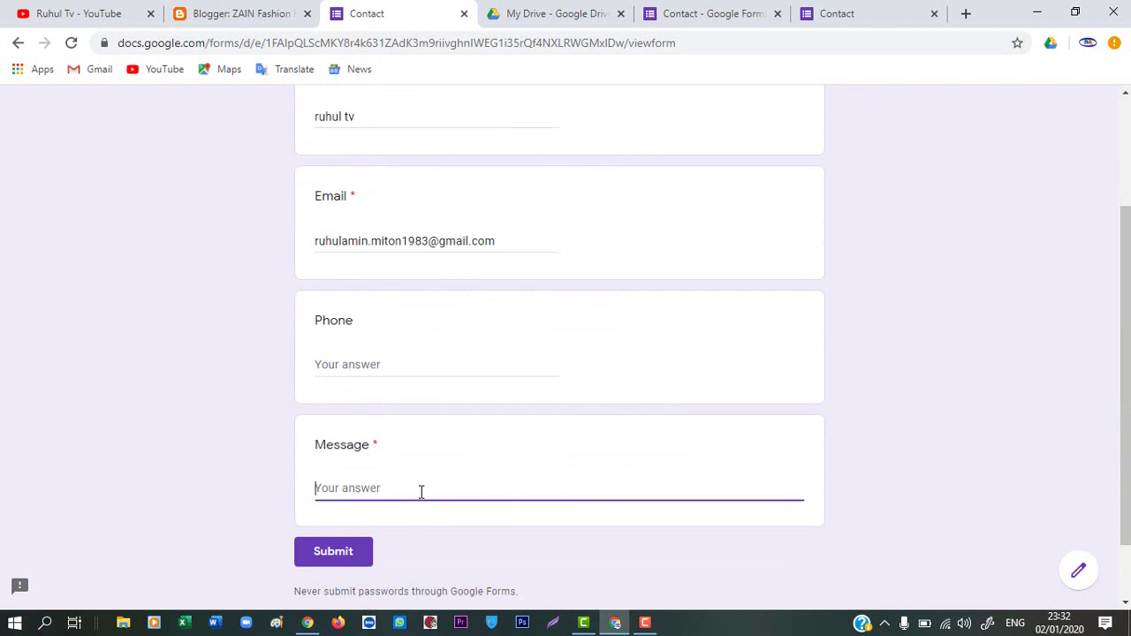
text(test)
click(360, 553)
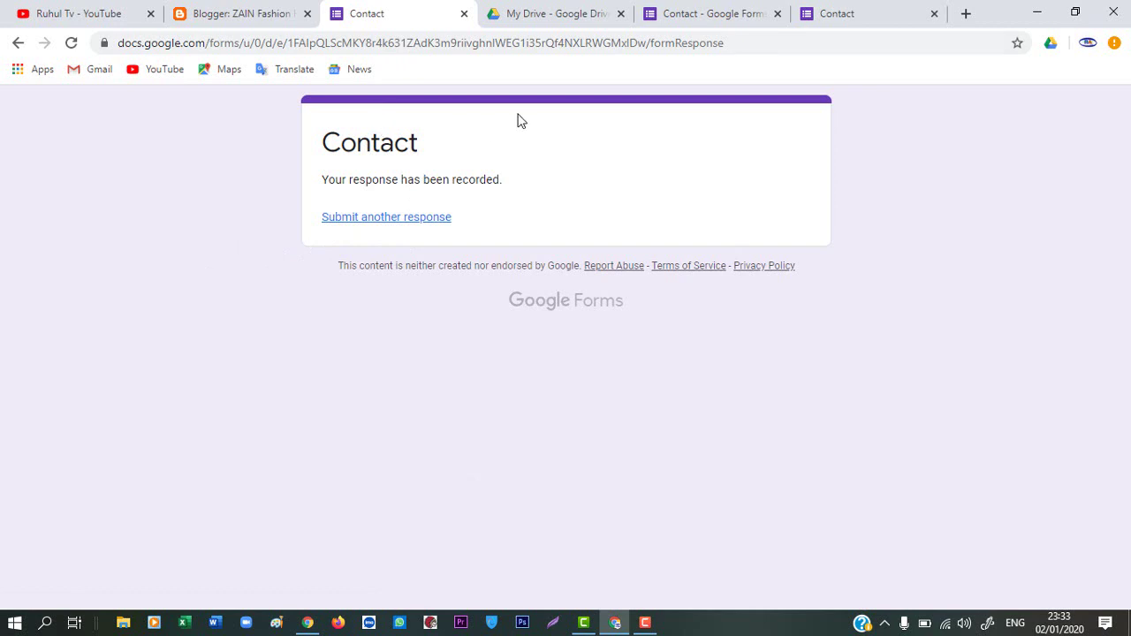
Check the test response under the form's Responses, then close both Contact form tabs
click(716, 11)
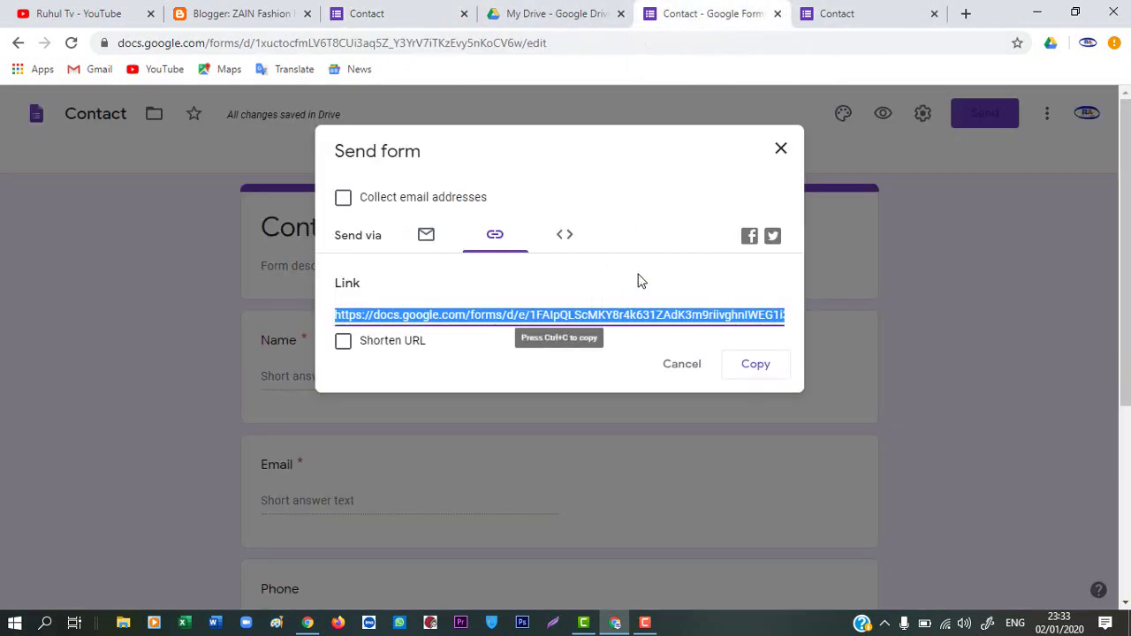
click(781, 149)
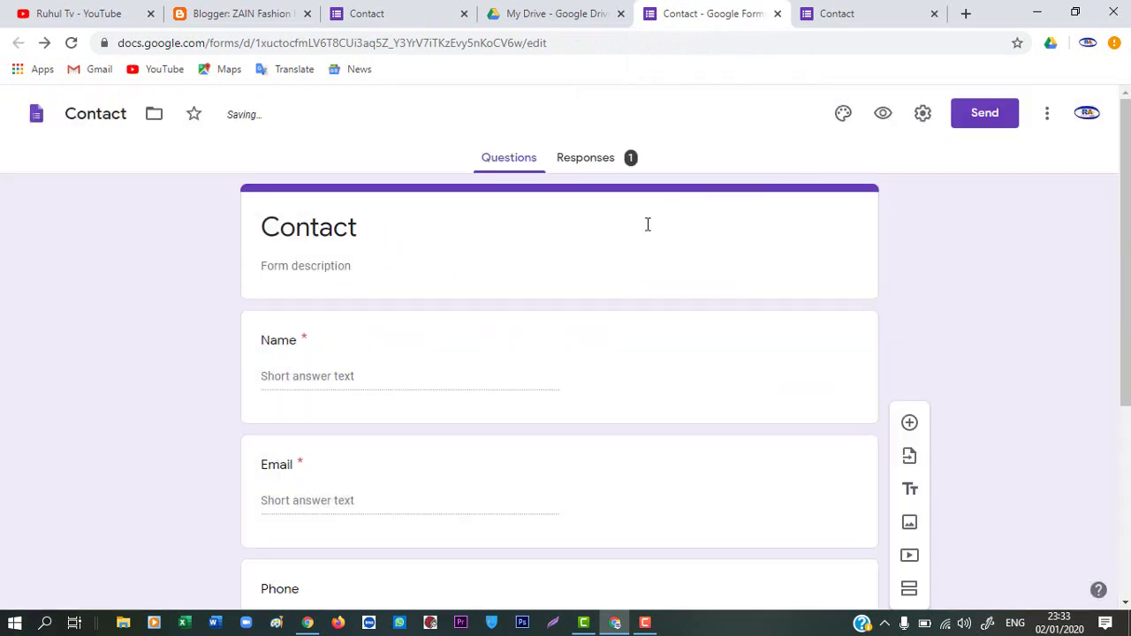
click(594, 158)
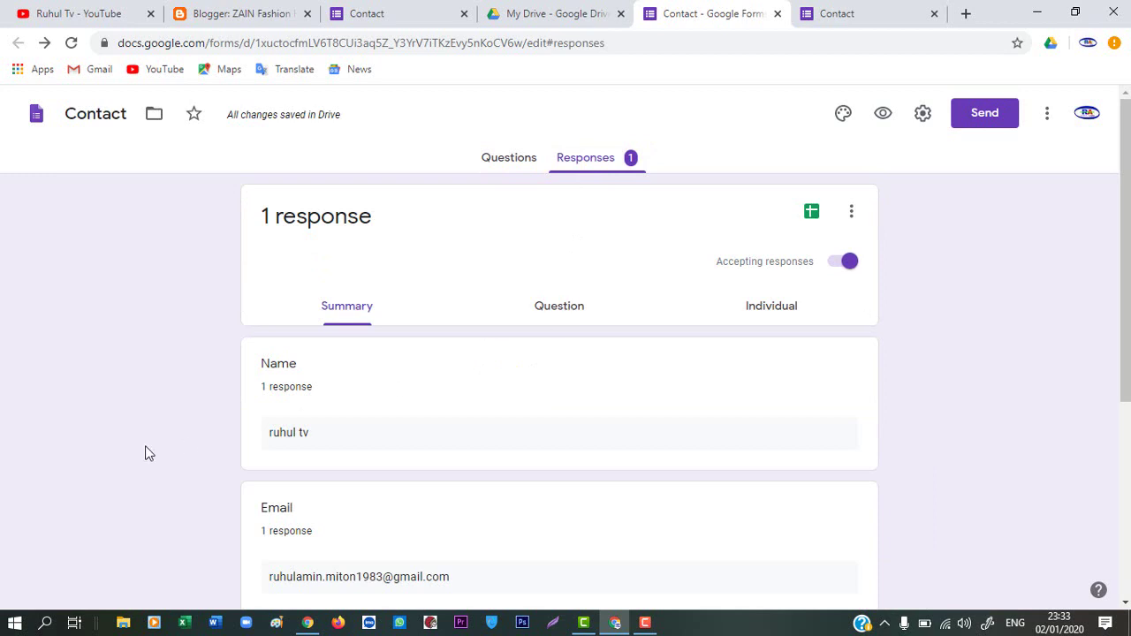
scroll(305, 453, down, 1)
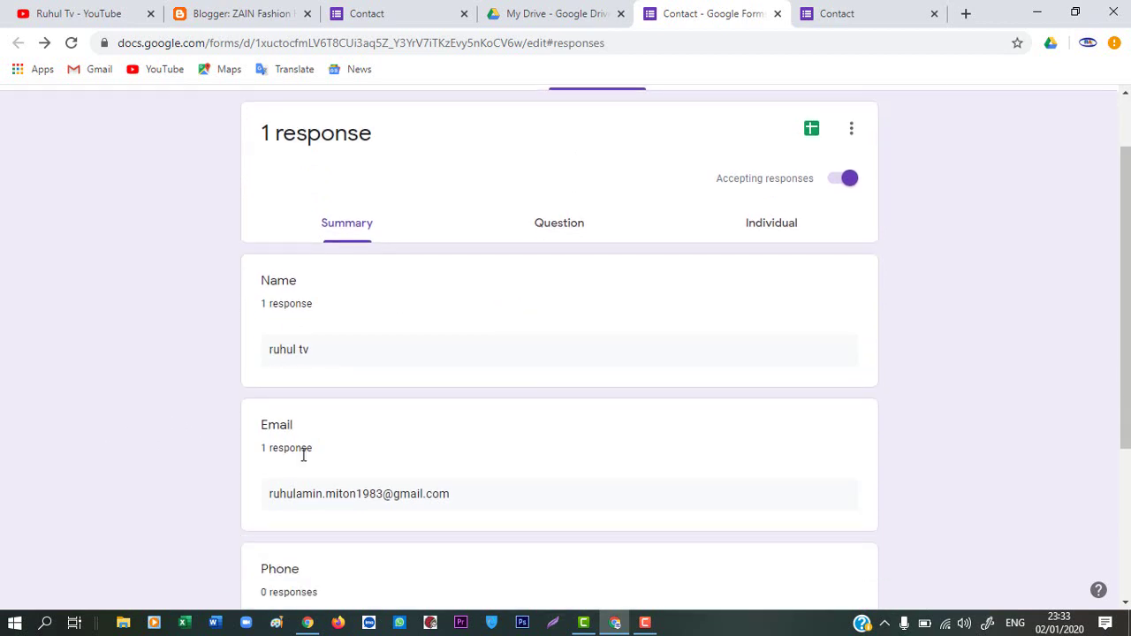
scroll(379, 505, down, 2)
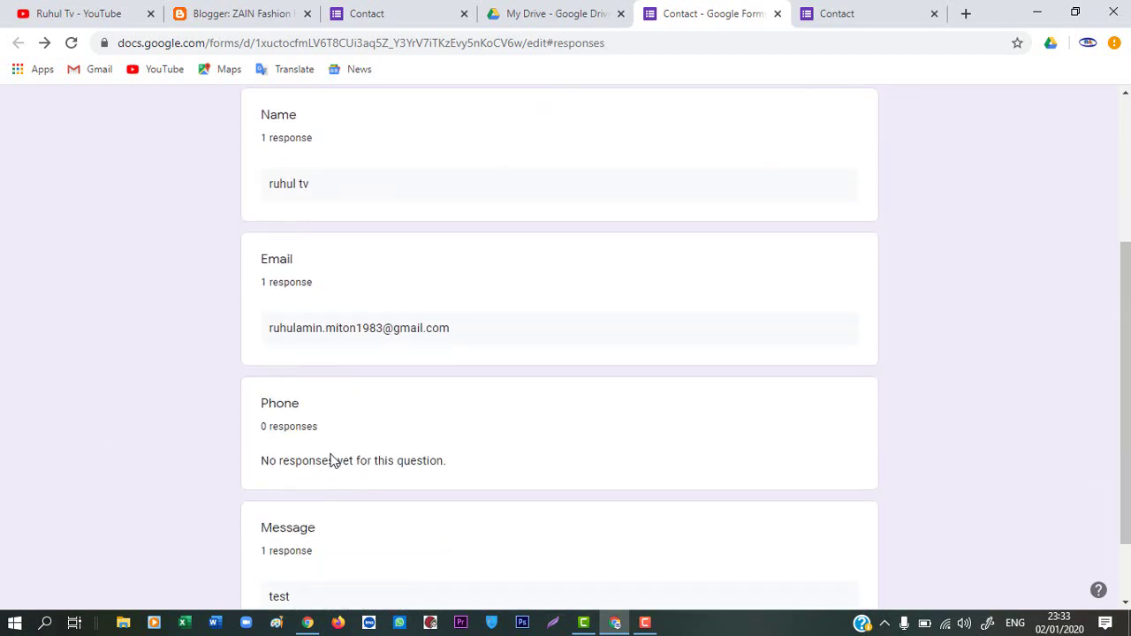
scroll(318, 460, down, 1)
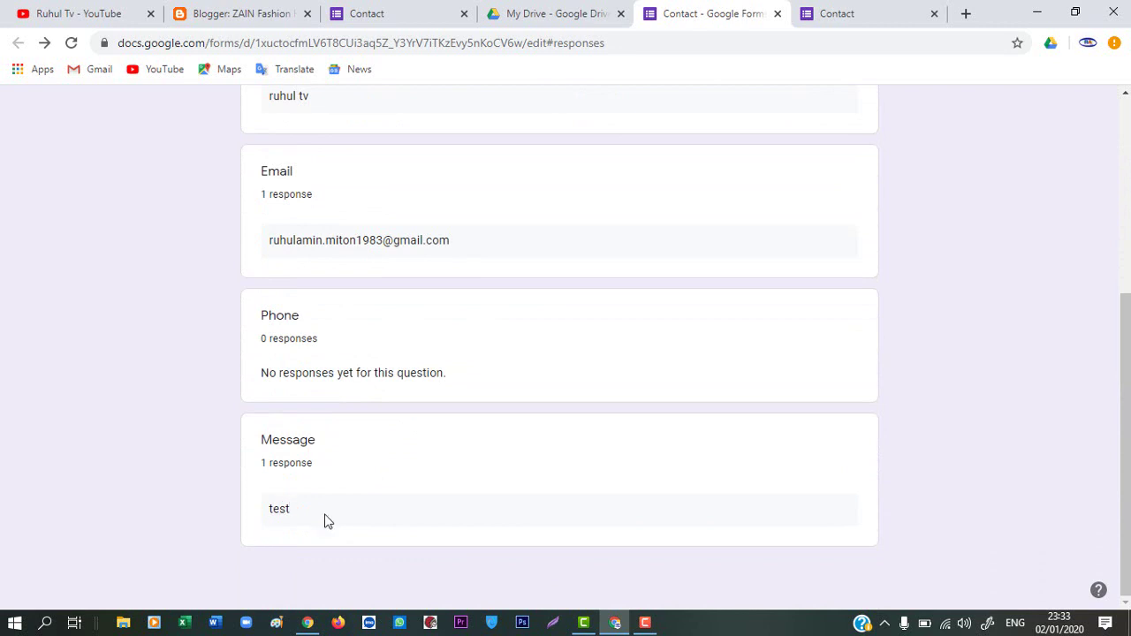
scroll(412, 465, up, 4)
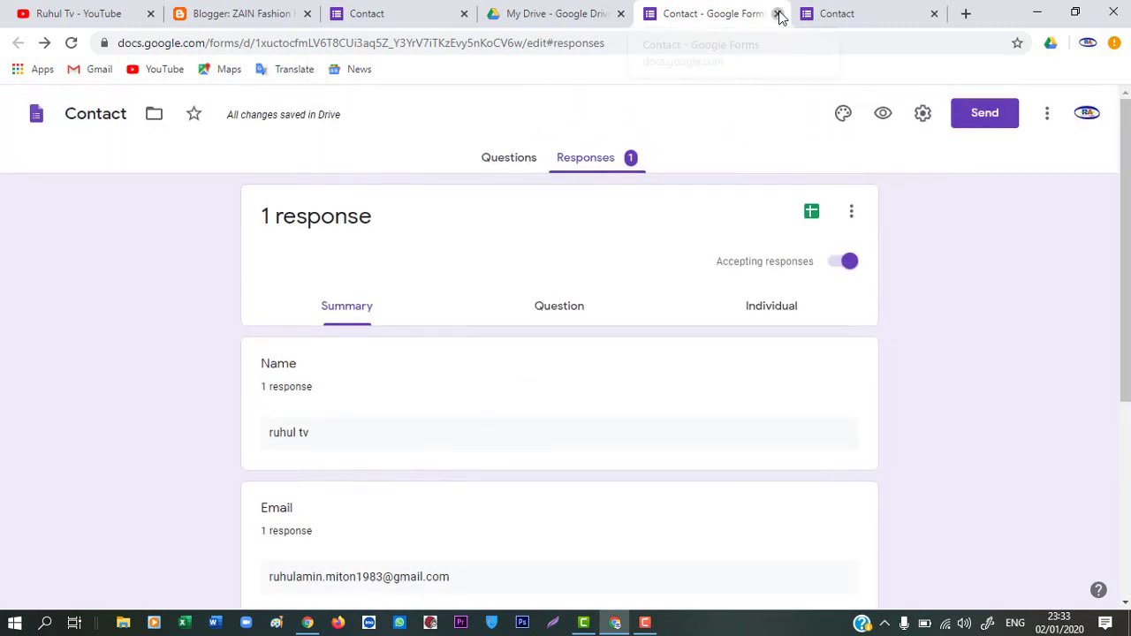
click(778, 14)
click(778, 14)
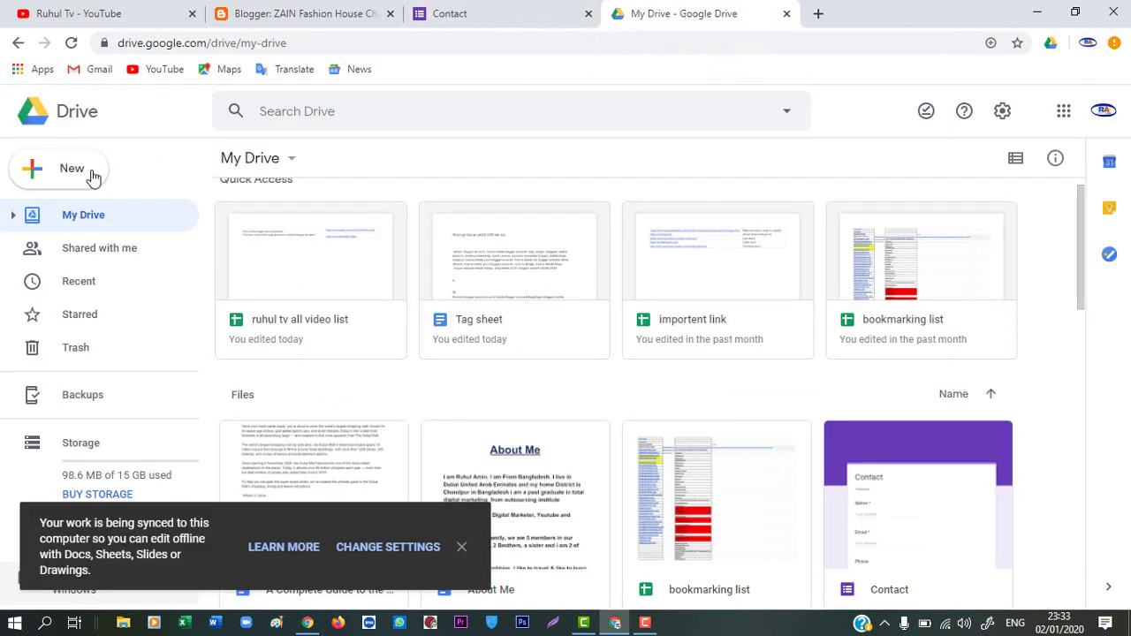
Start a new blank Google Form by mistake and close the untitled form
click(275, 163)
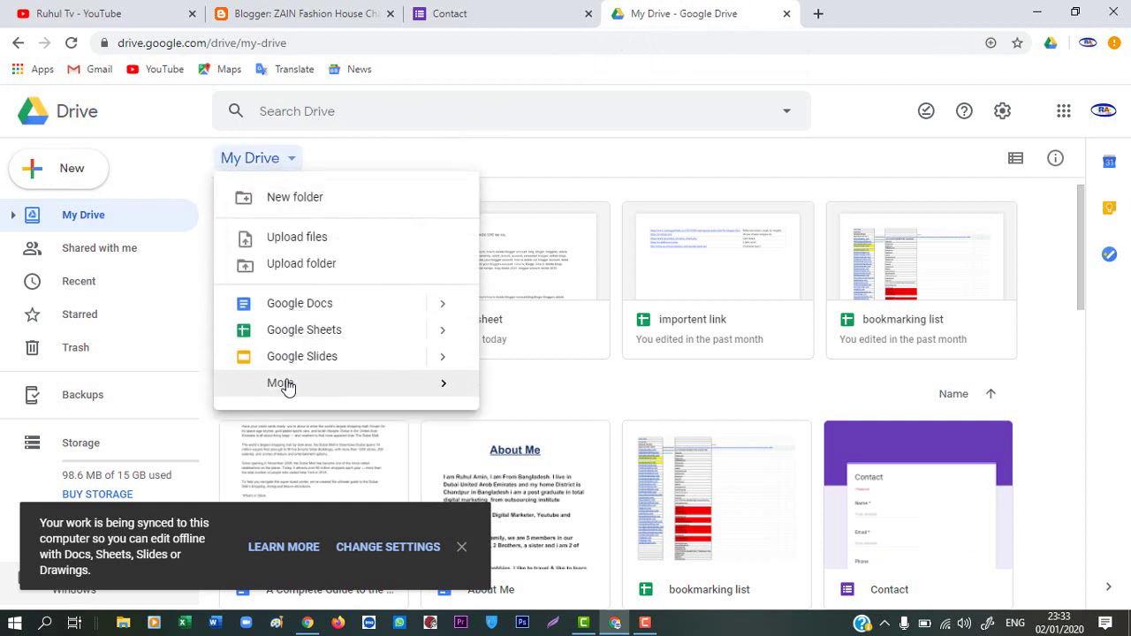
mouse_move(284, 384)
click(560, 406)
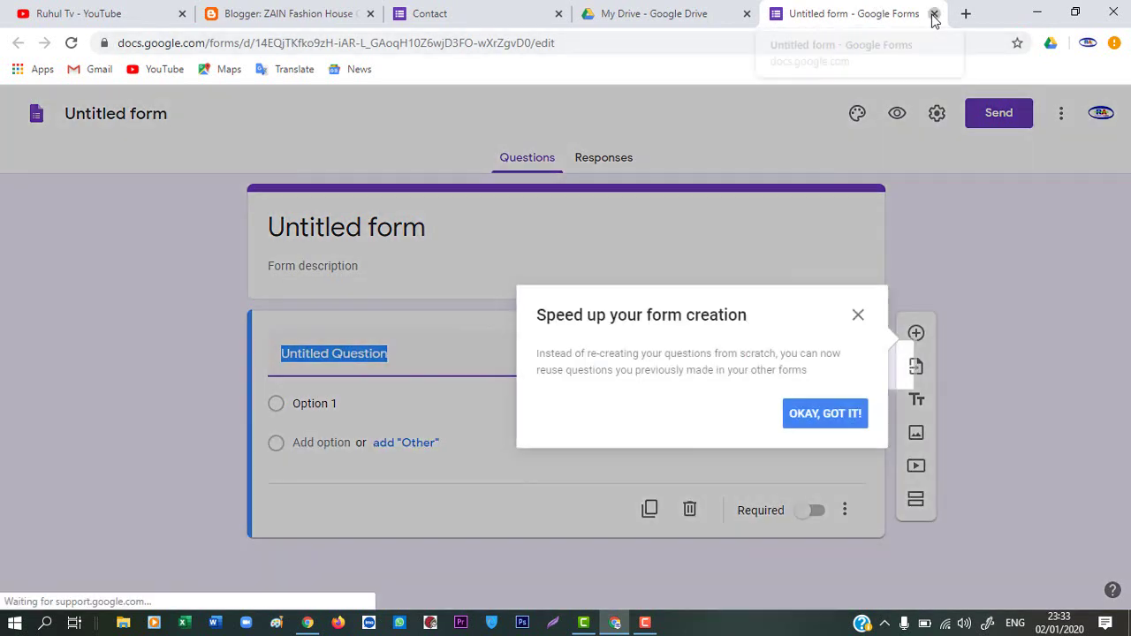
click(934, 14)
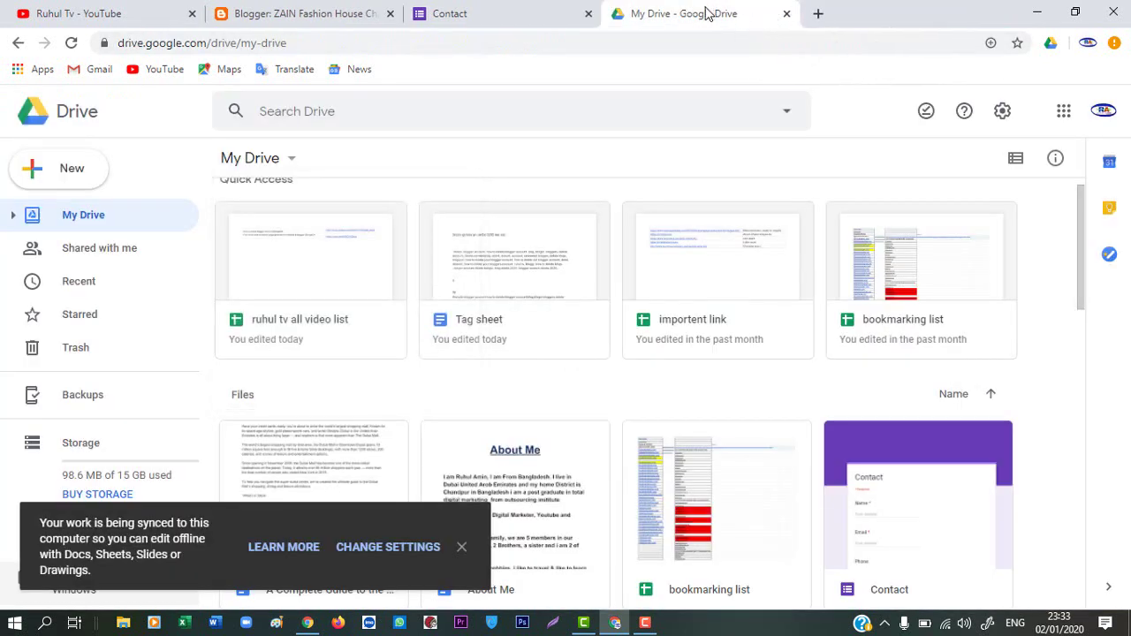
Search Drive for 'contact' and open the Contact form from the results
click(331, 113)
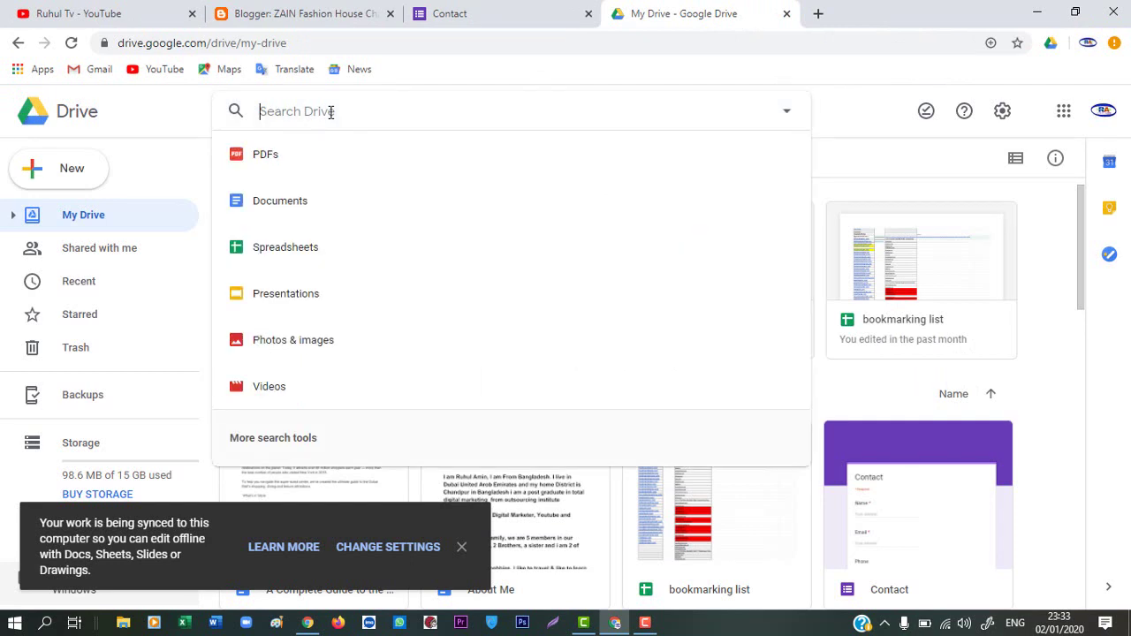
text(c)
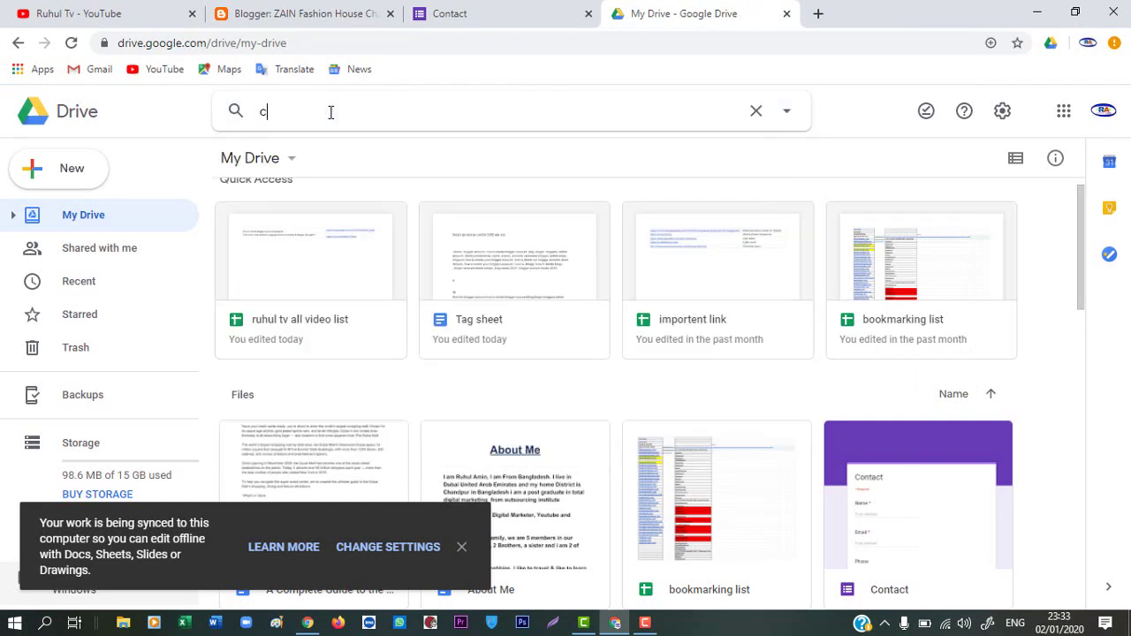
text(on)
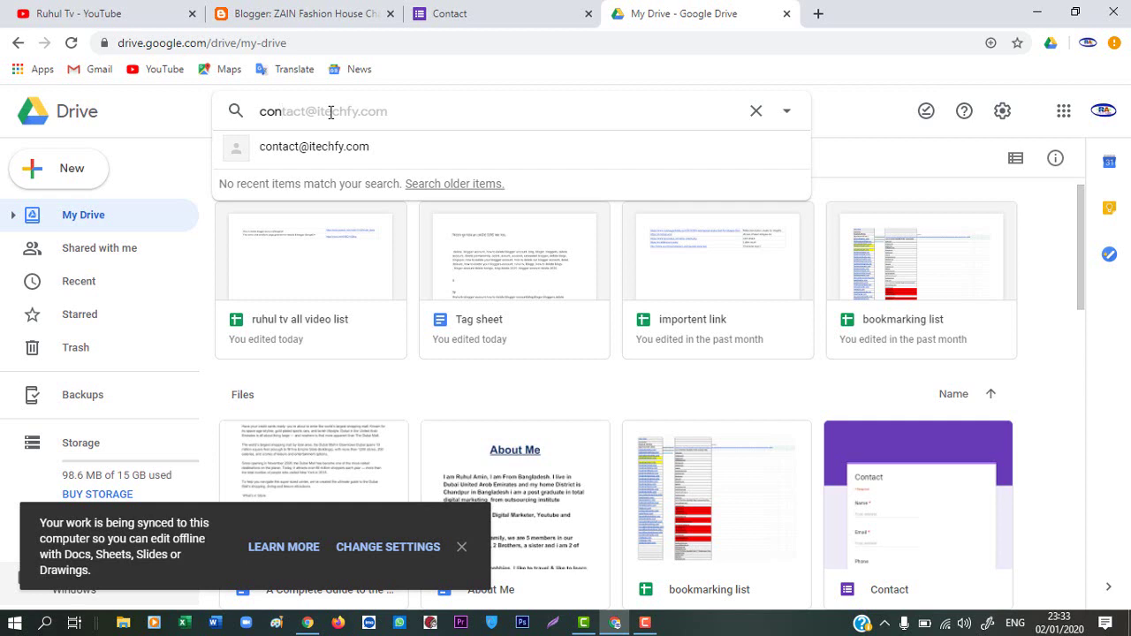
text(tact)
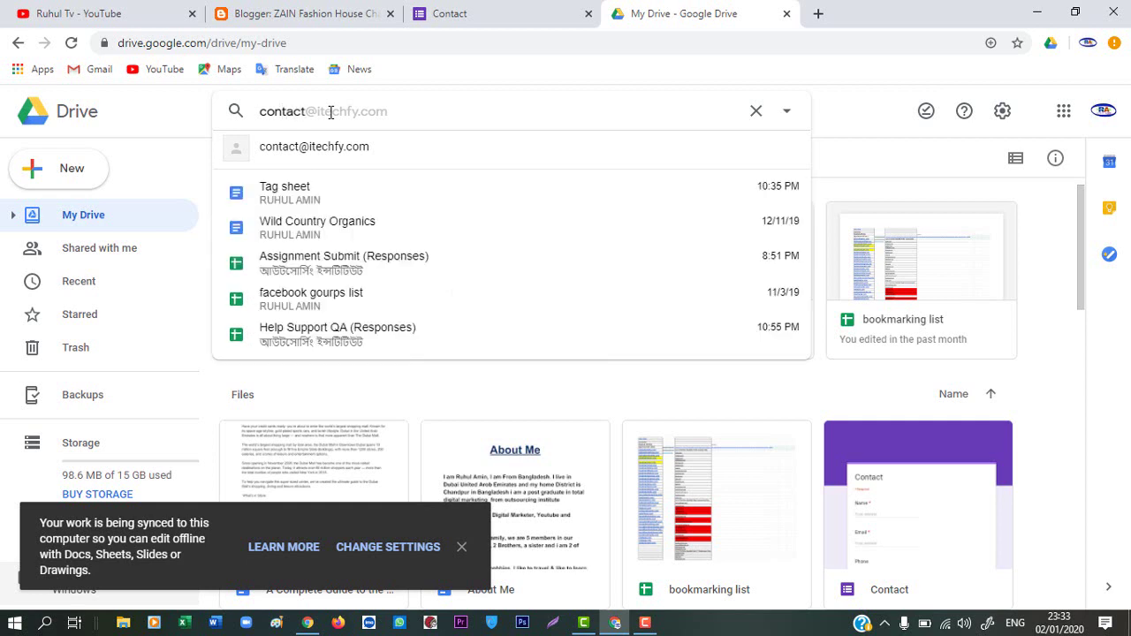
key(Return)
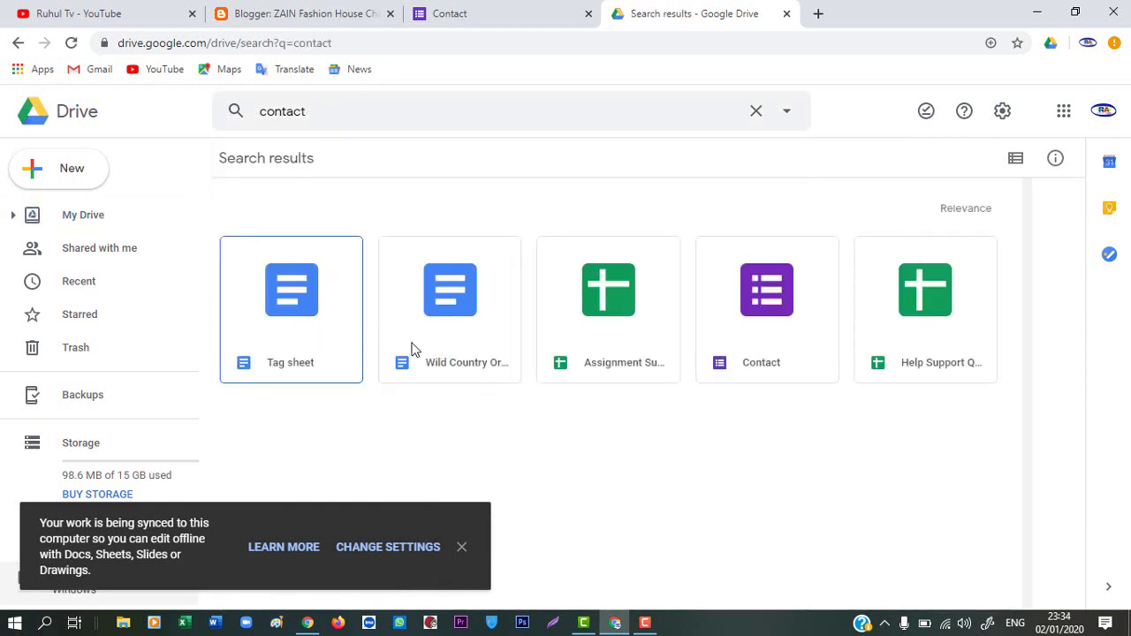
click(764, 370)
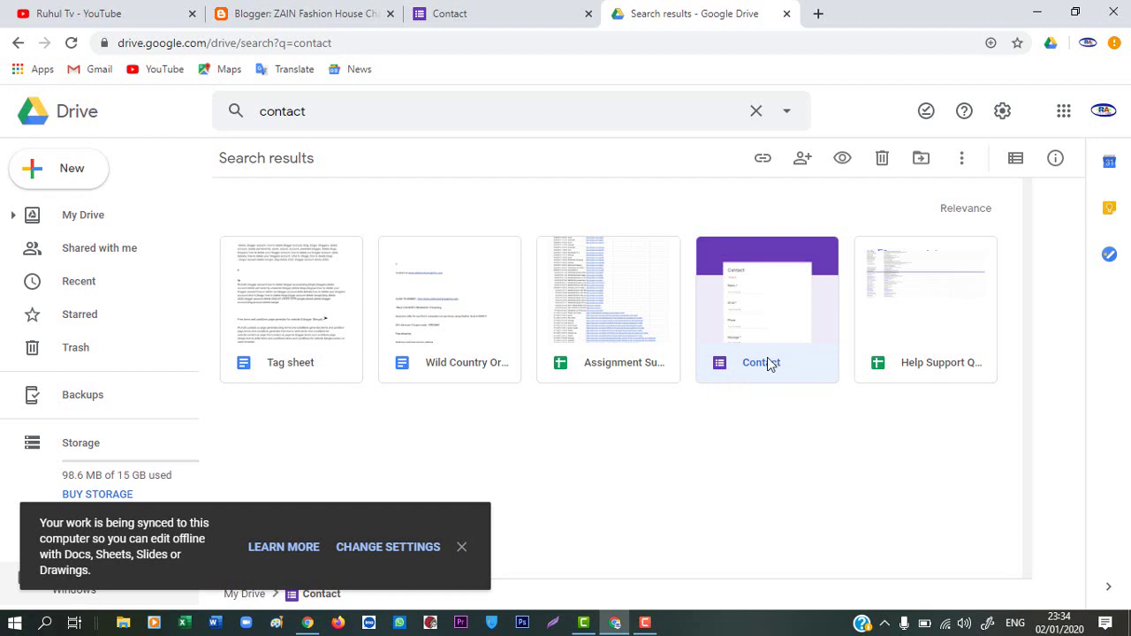
click(461, 548)
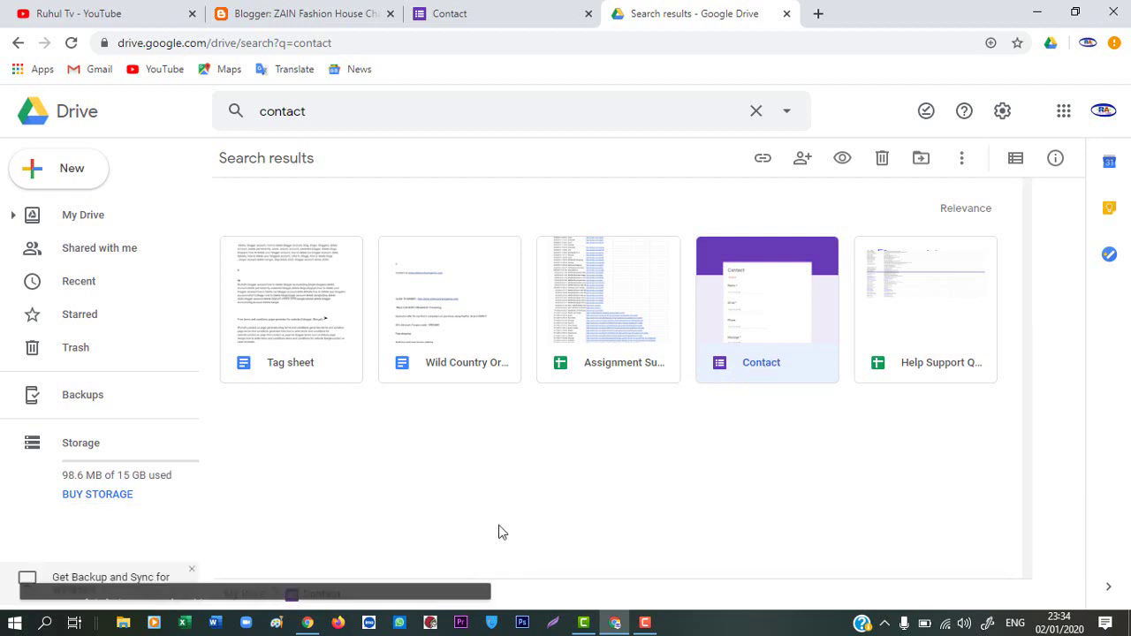
double_click(745, 345)
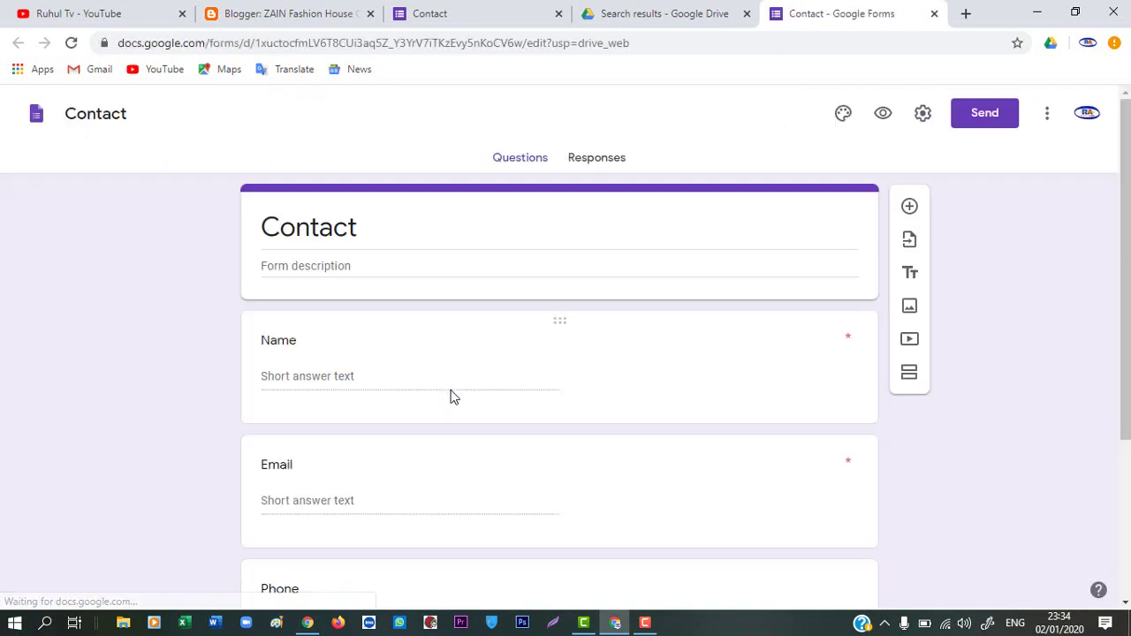
Show the Contact form's Responses summary with 1 response, then minimize the browser
scroll(399, 372, down, 3)
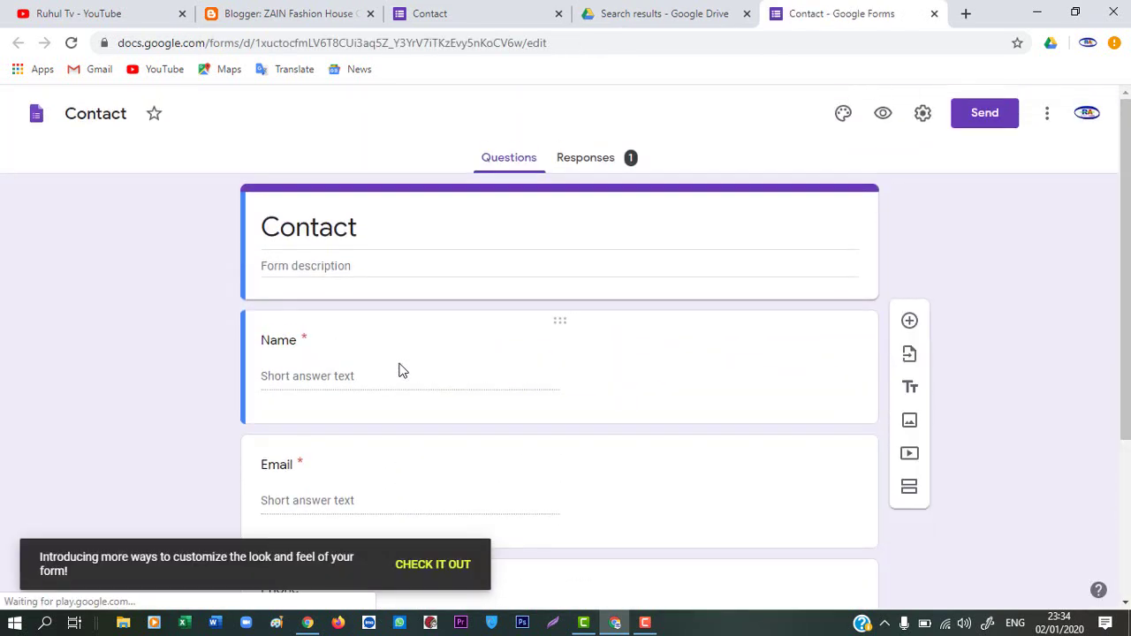
click(588, 164)
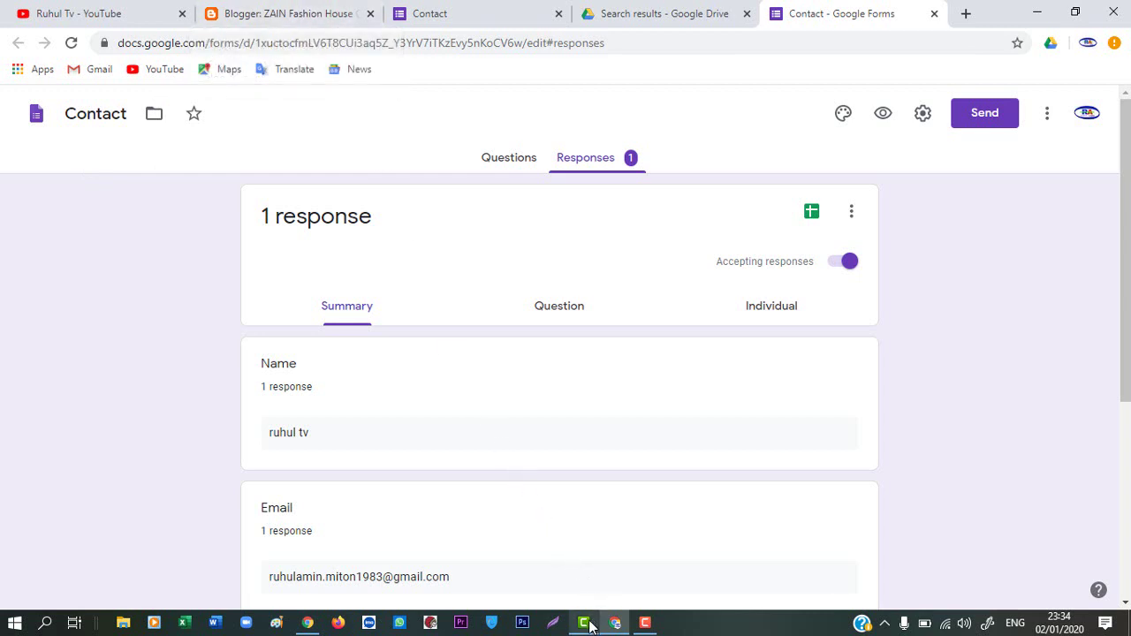
mouse_move(590, 625)
mouse_move(644, 625)
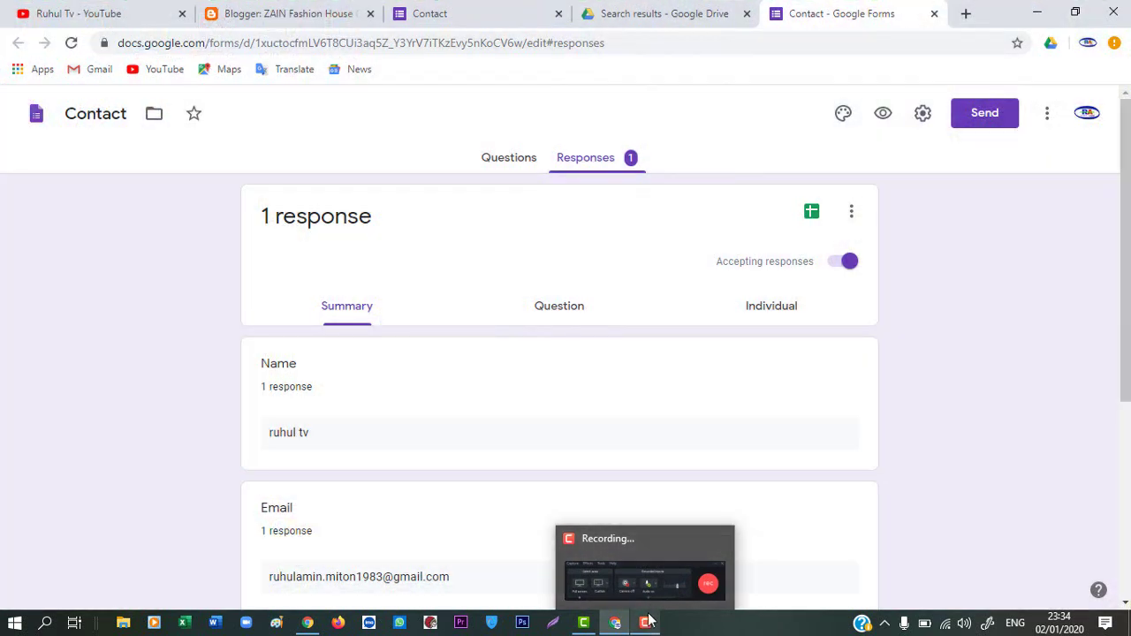
mouse_move(649, 553)
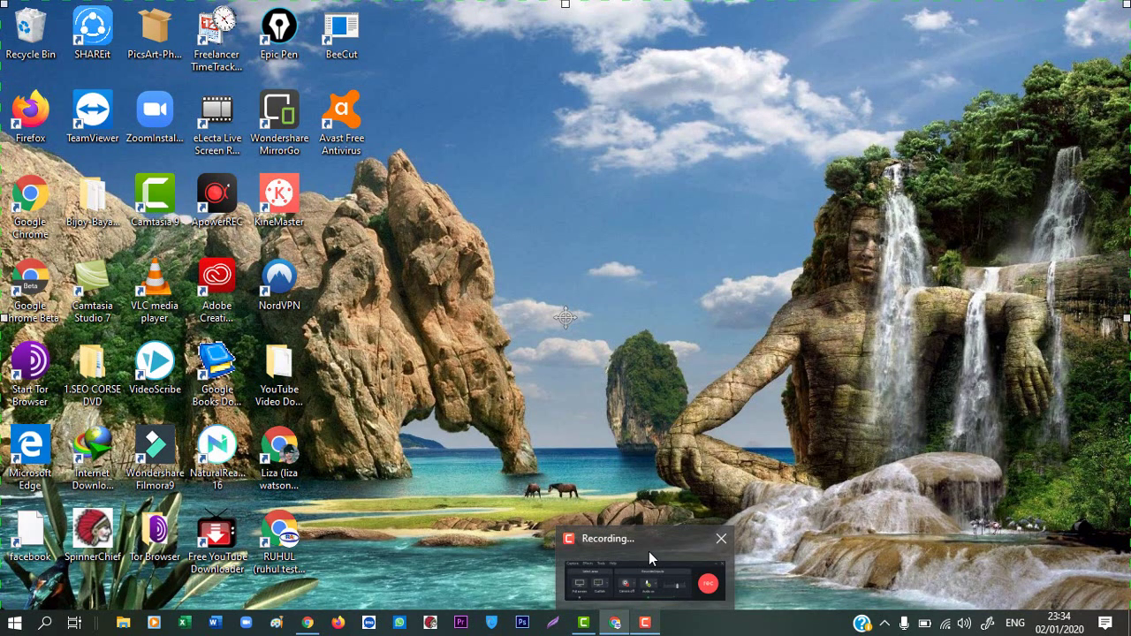
click(649, 551)
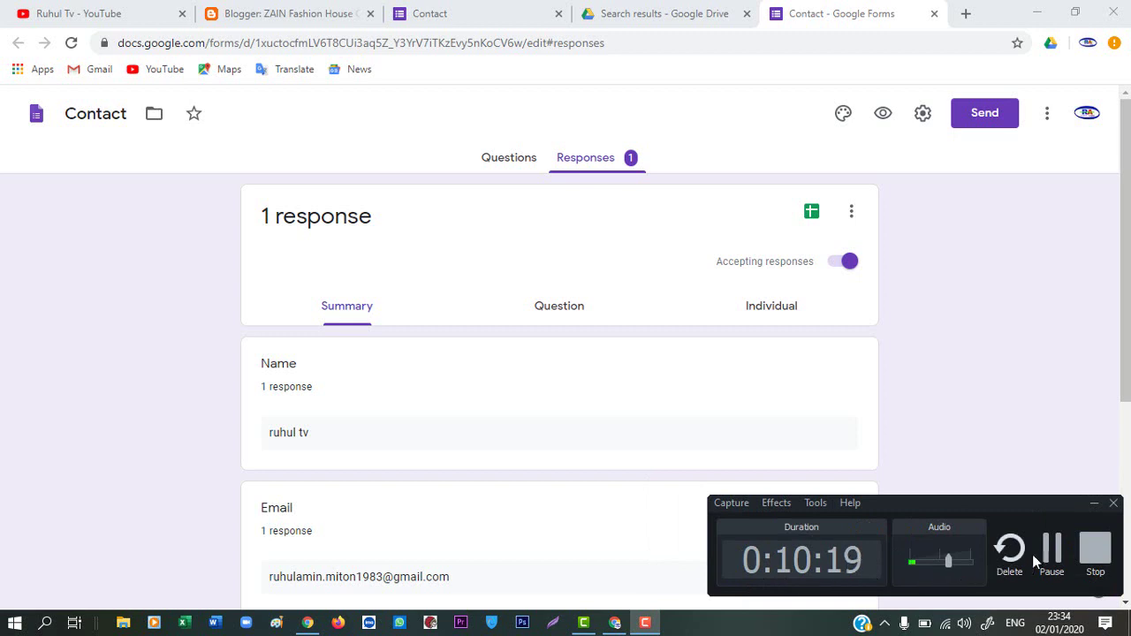